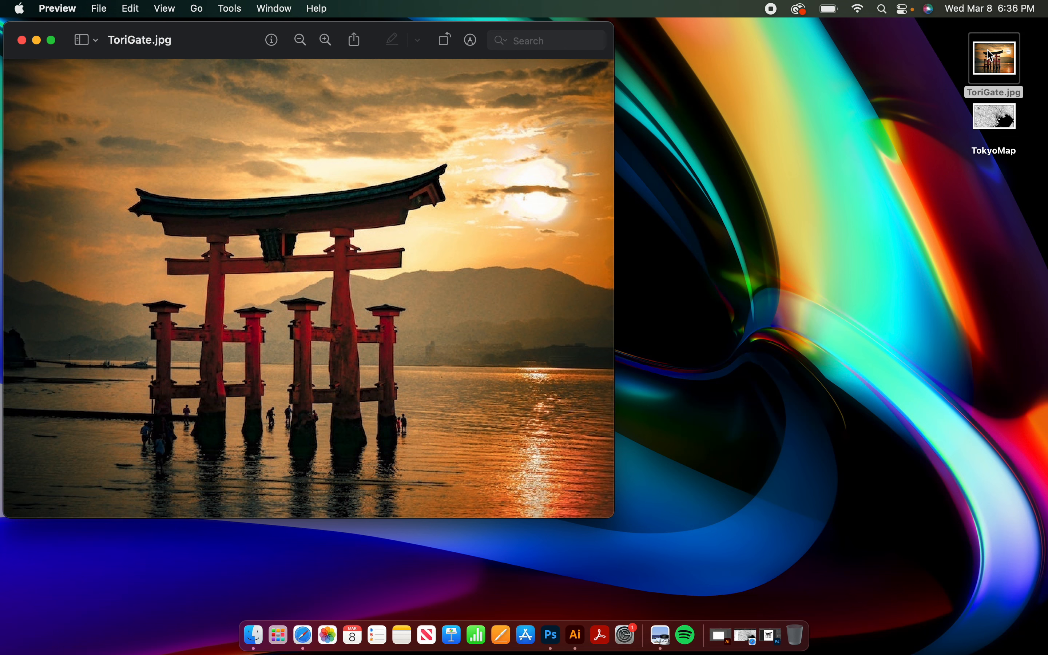
- Open the TokyoMap image beside the ToriGate photo for viewing, and close both previews
double_click(995, 116)
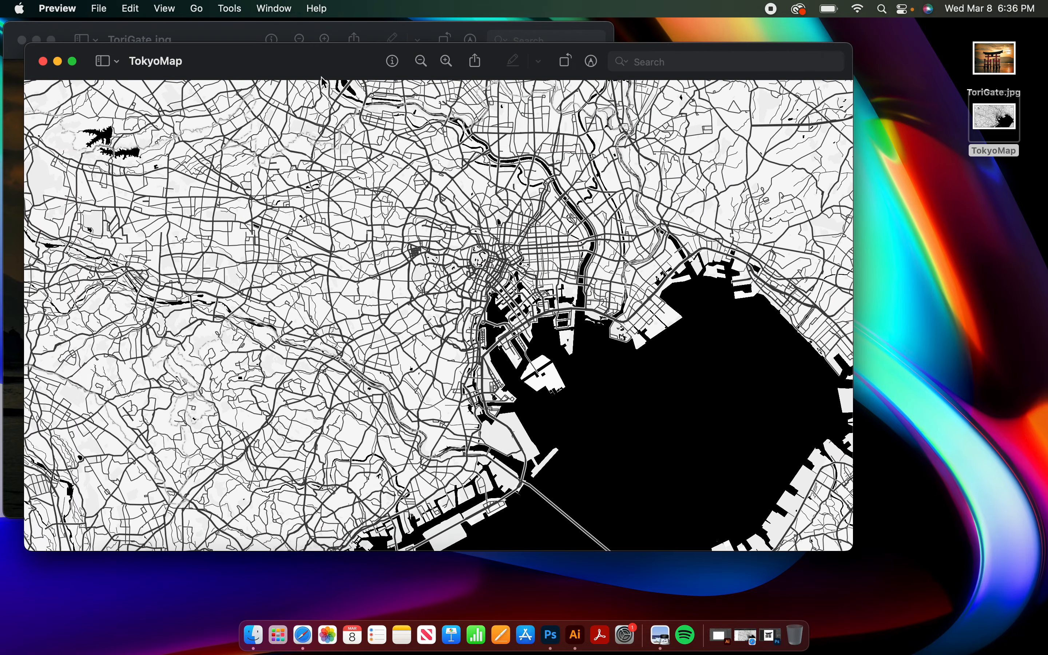
drag(300, 64, 470, 51)
click(182, 32)
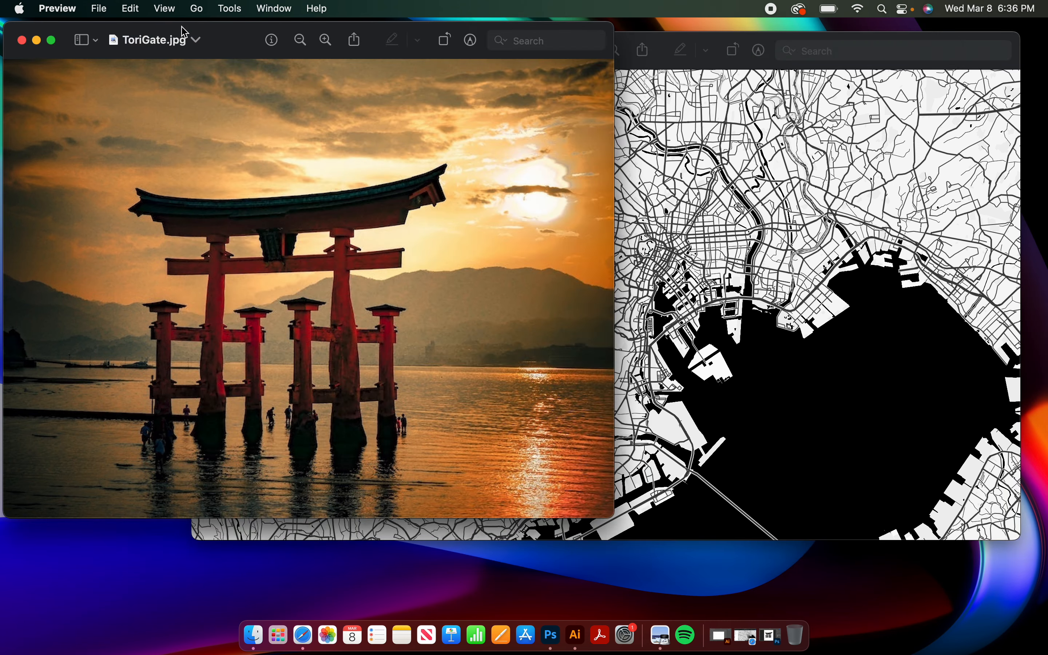
click(21, 40)
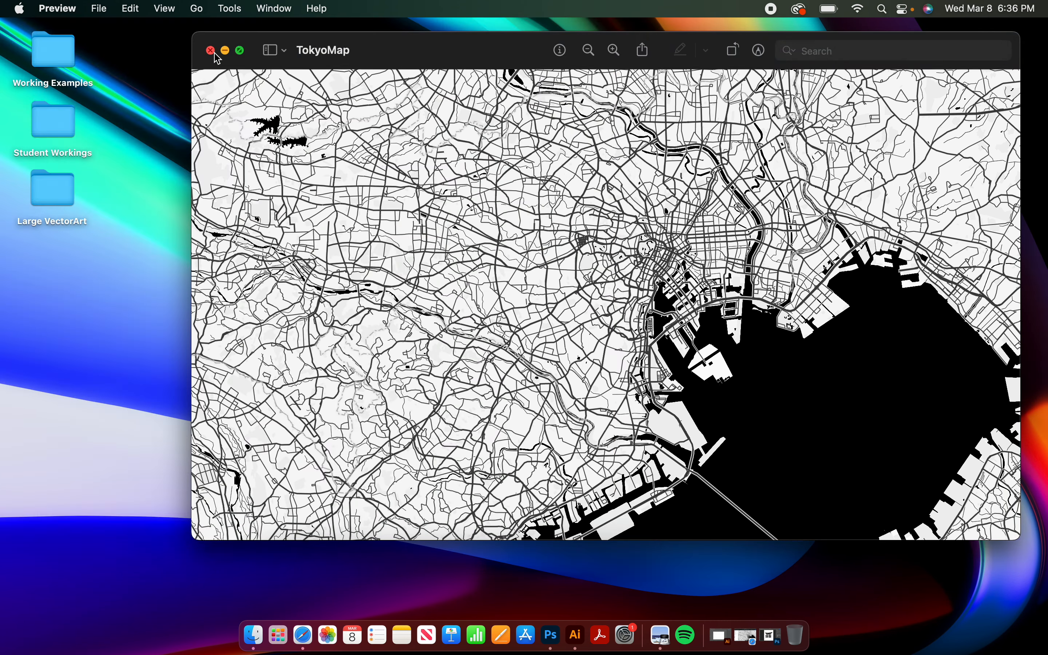
click(210, 51)
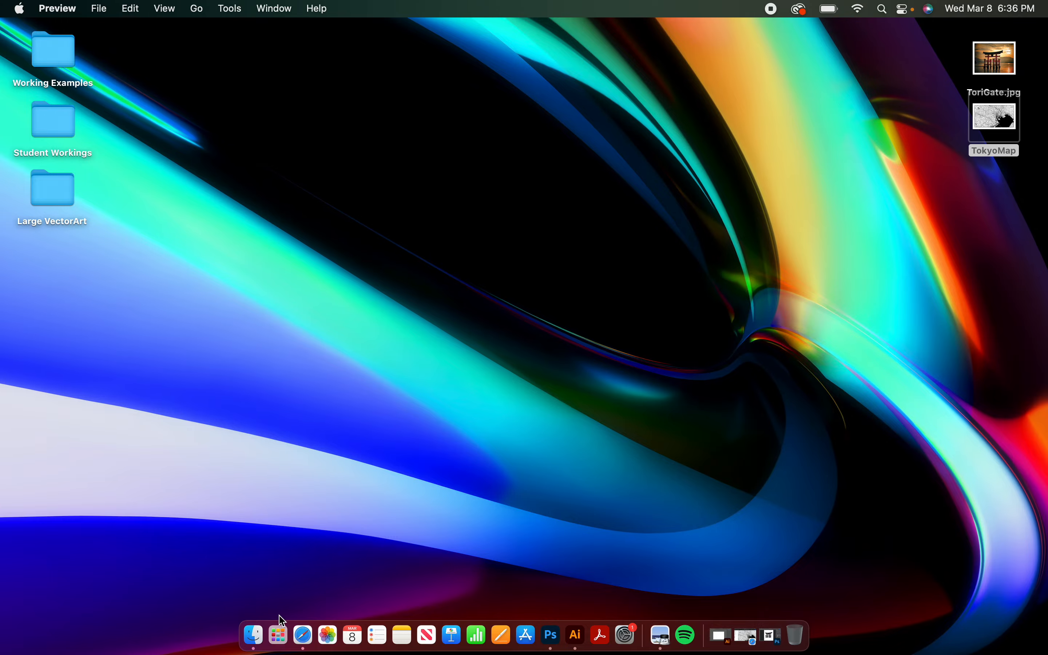
- Switch to Safari, search the Mapbox map for England, United Kingdom, zoom in on the London area, and minimize the browser
click(303, 635)
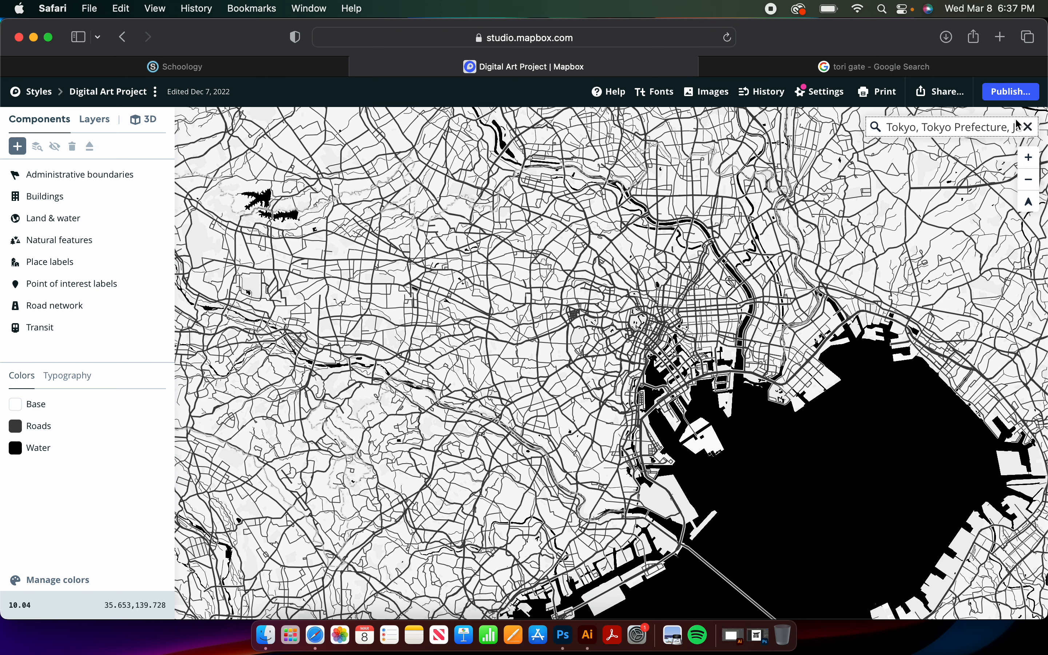
click(1029, 127)
text(e)
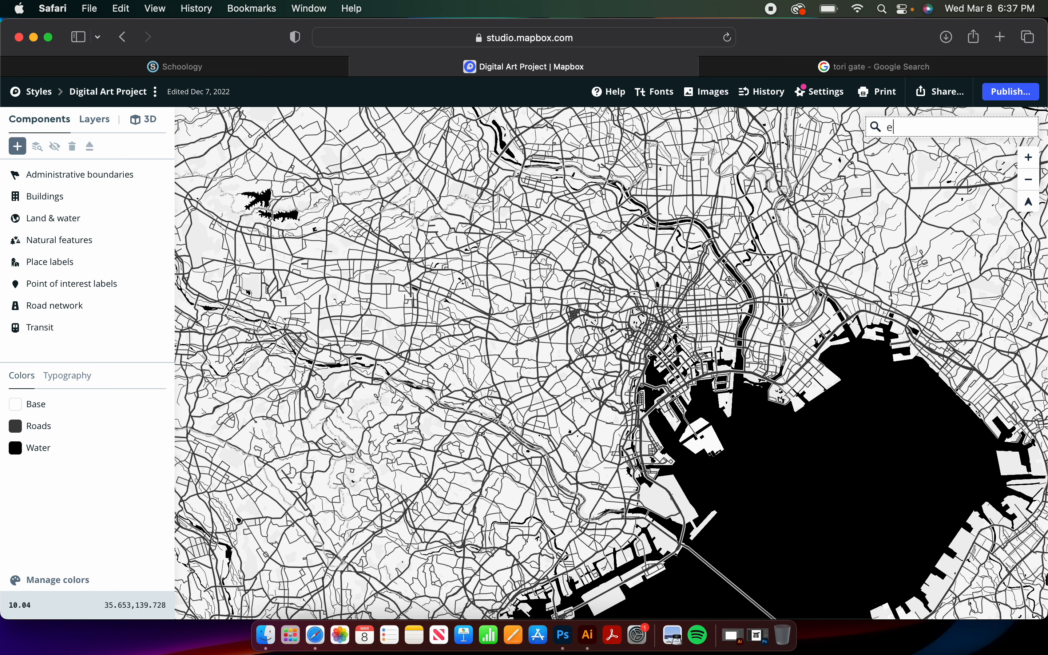
text(ngland)
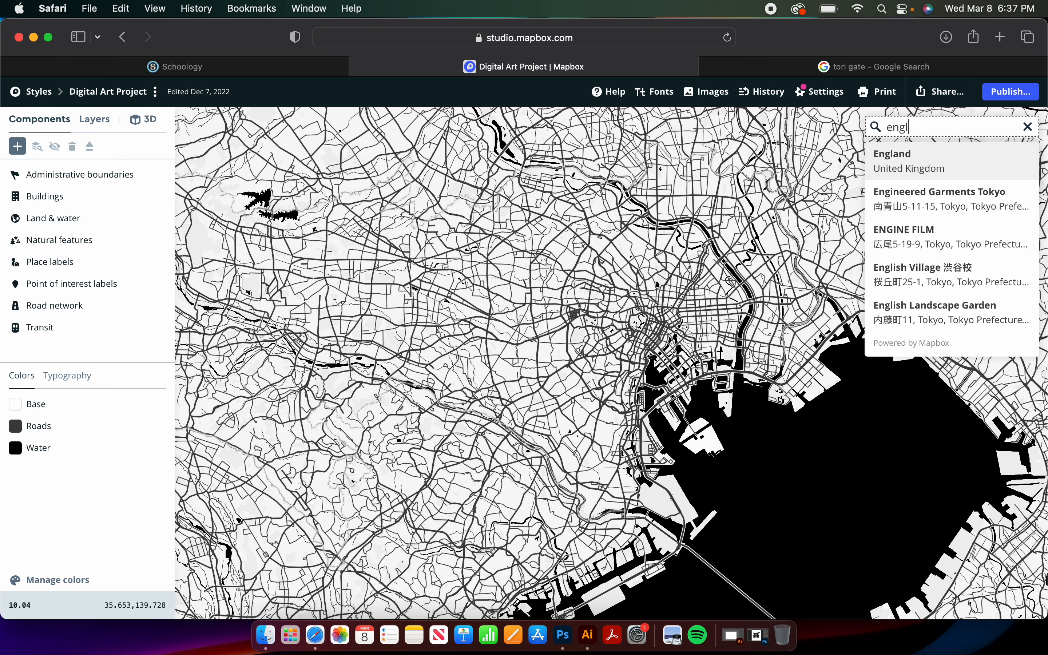
click(900, 171)
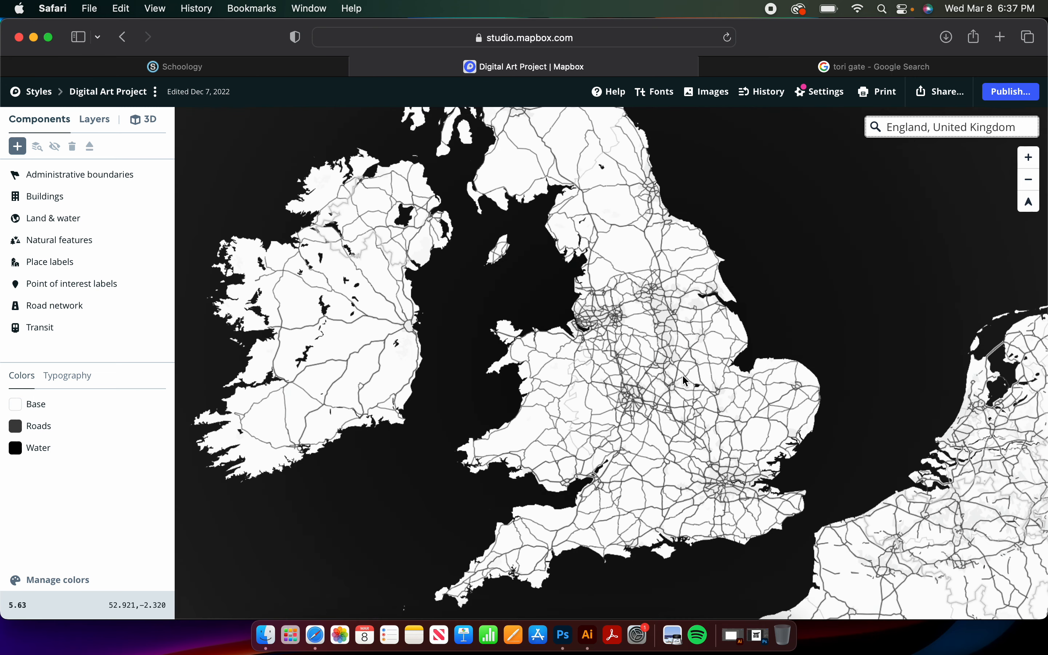
drag(734, 504, 657, 402)
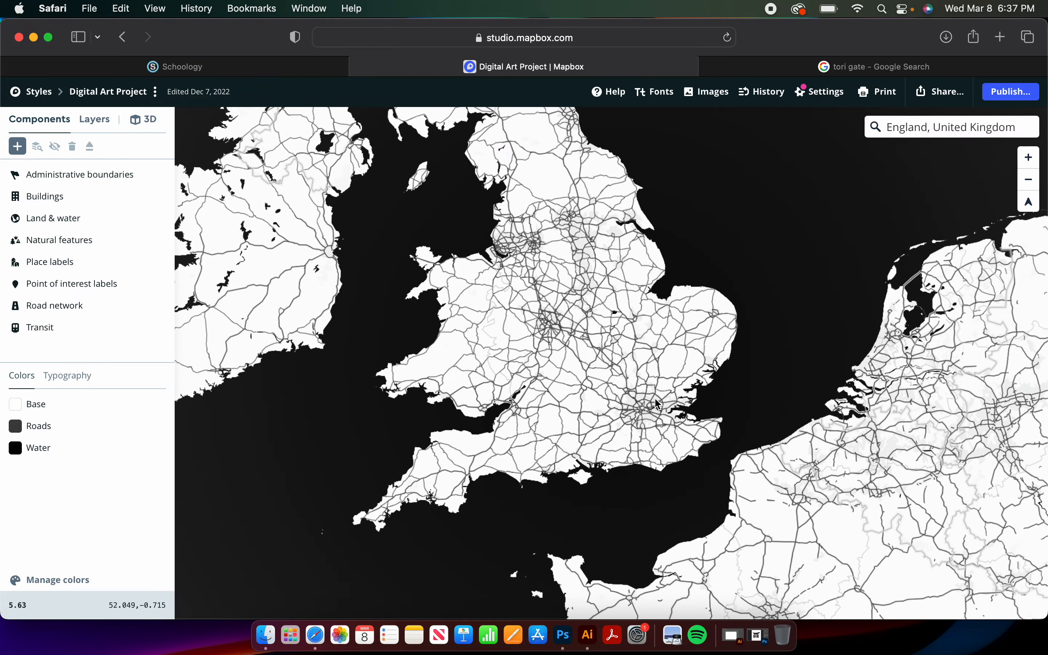
scroll(656, 399, up, 10)
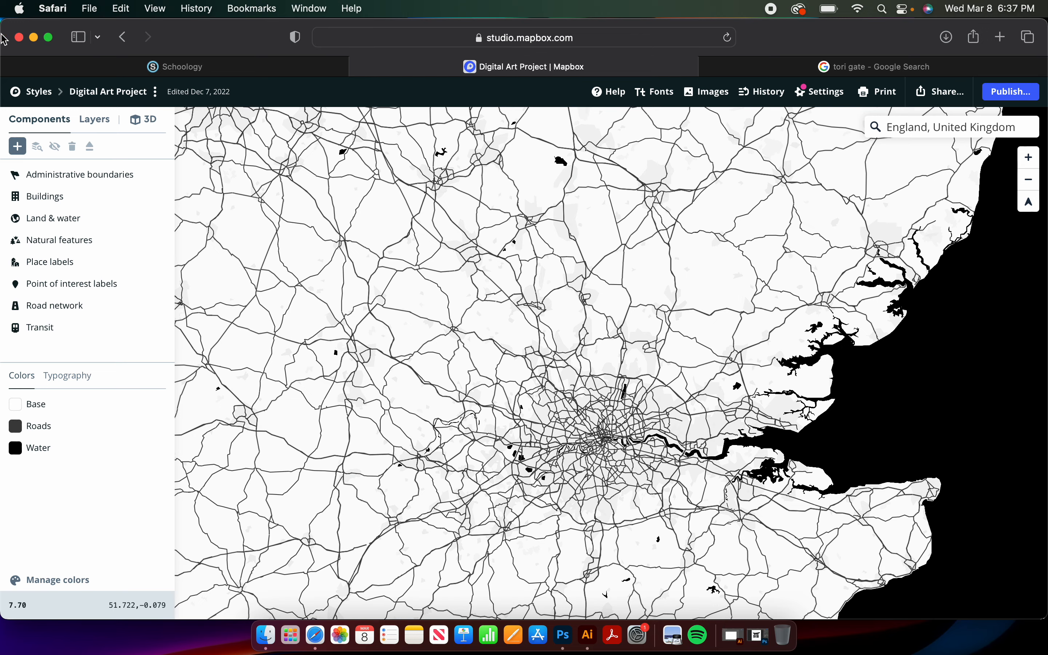
click(34, 37)
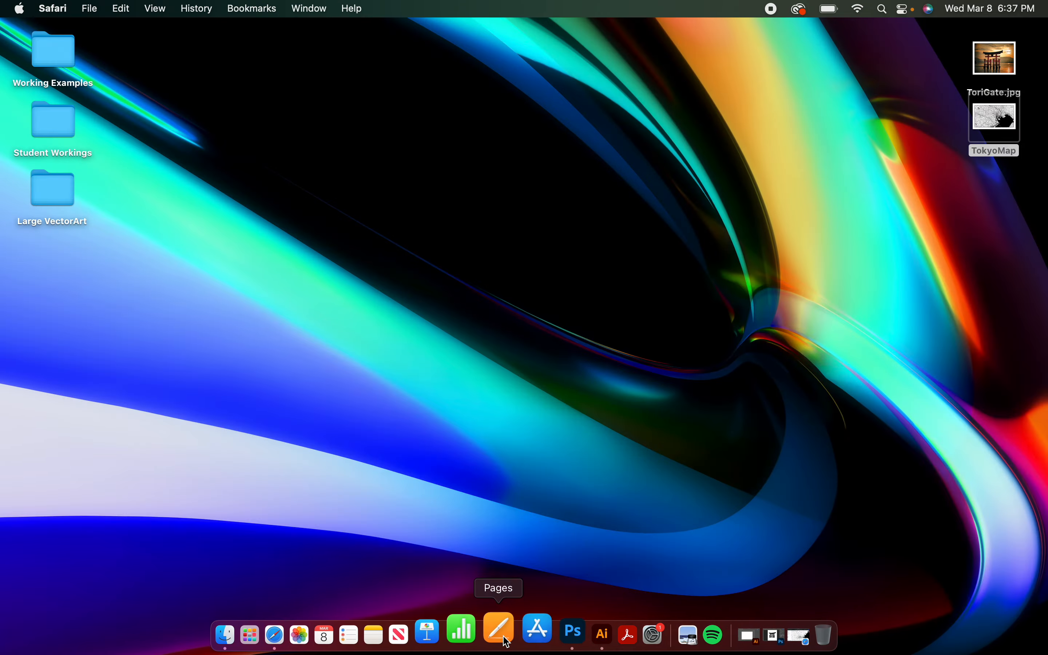
- Switch to Photoshop and create a 12 x 18 inch, 300 ppi document named MapIllustration
click(548, 633)
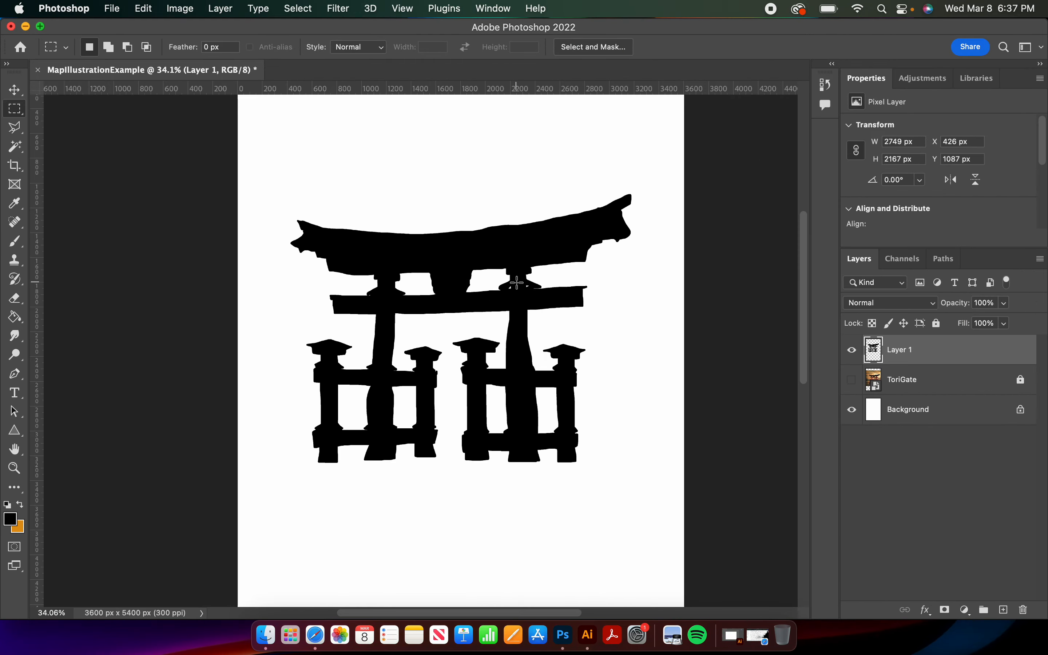
click(20, 47)
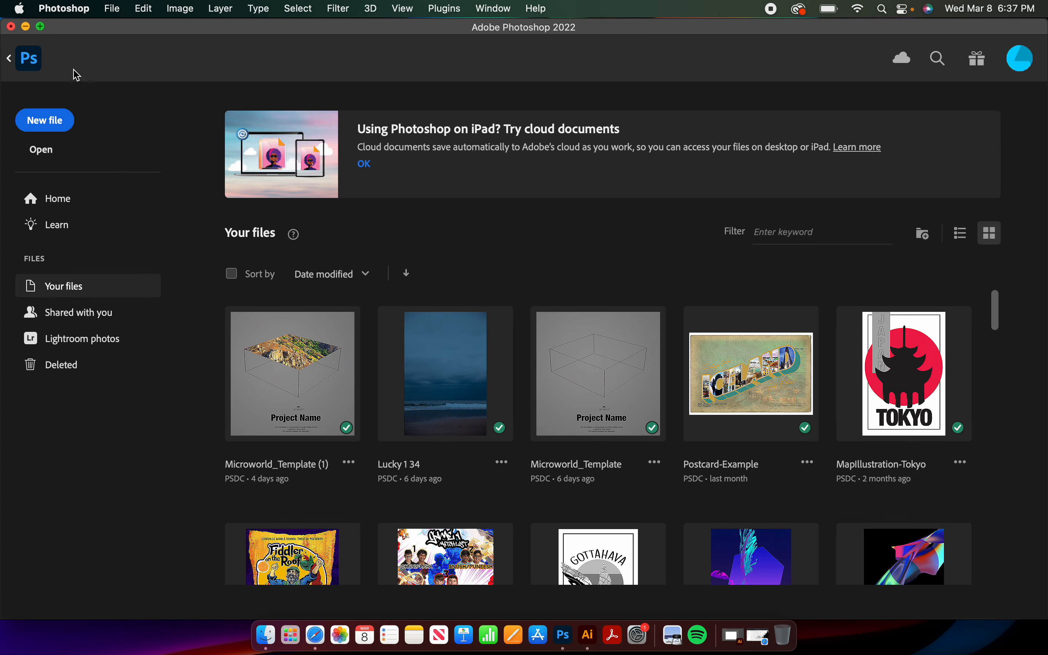
click(61, 126)
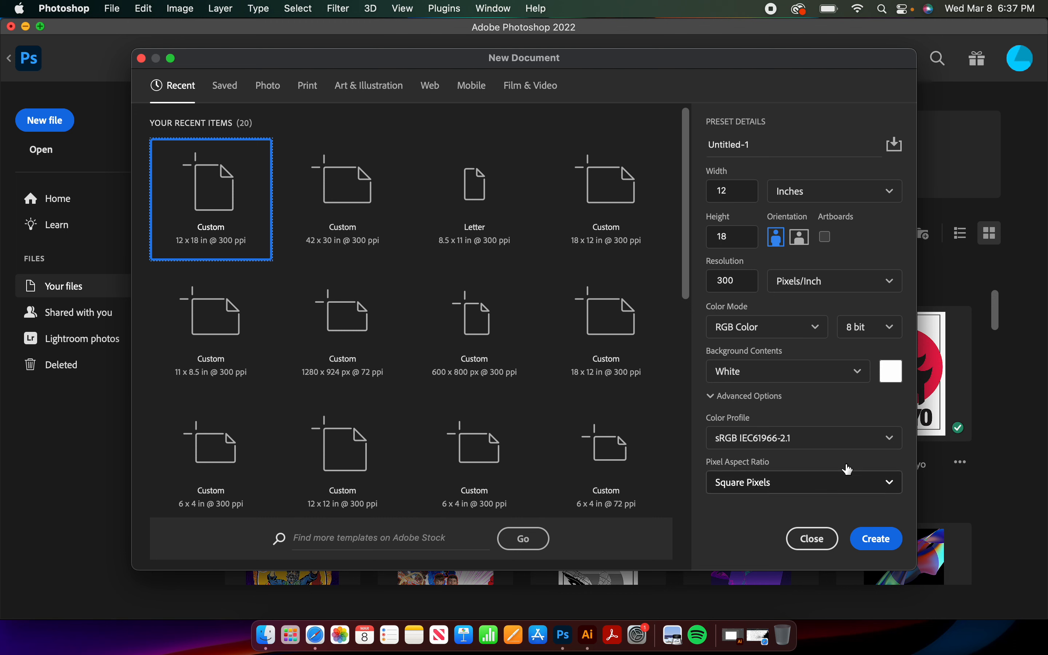
click(757, 144)
drag(757, 144, 654, 149)
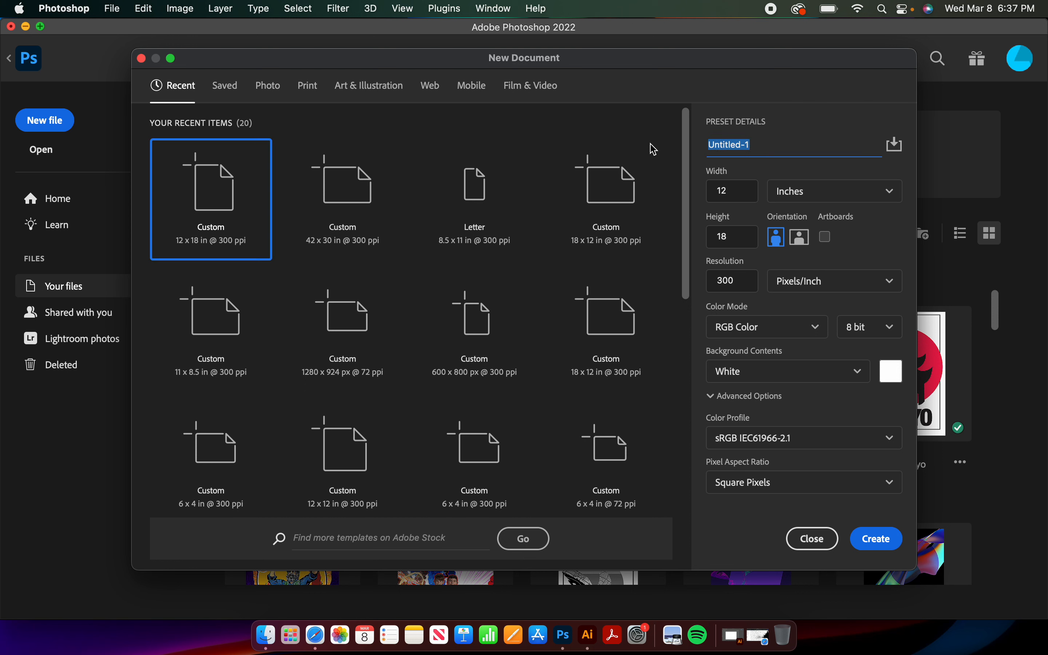
text(MapIllustration)
click(886, 544)
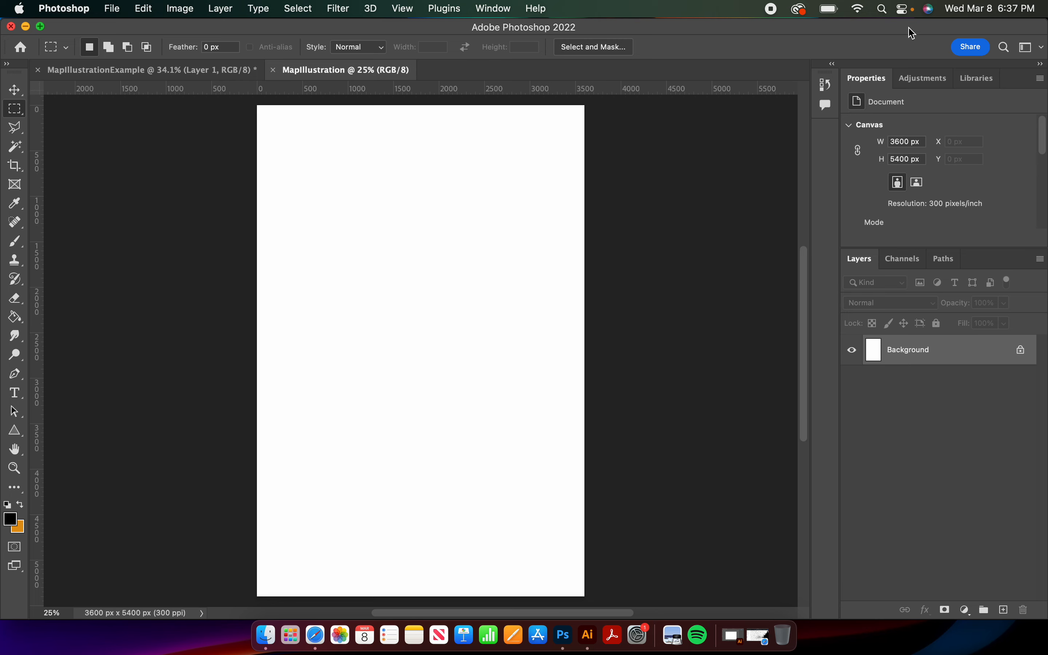
- Place ToriGate.jpg from the desktop into the document and scale it to about 1690%, so it spans the page width
drag(930, 30, 834, 29)
click(992, 62)
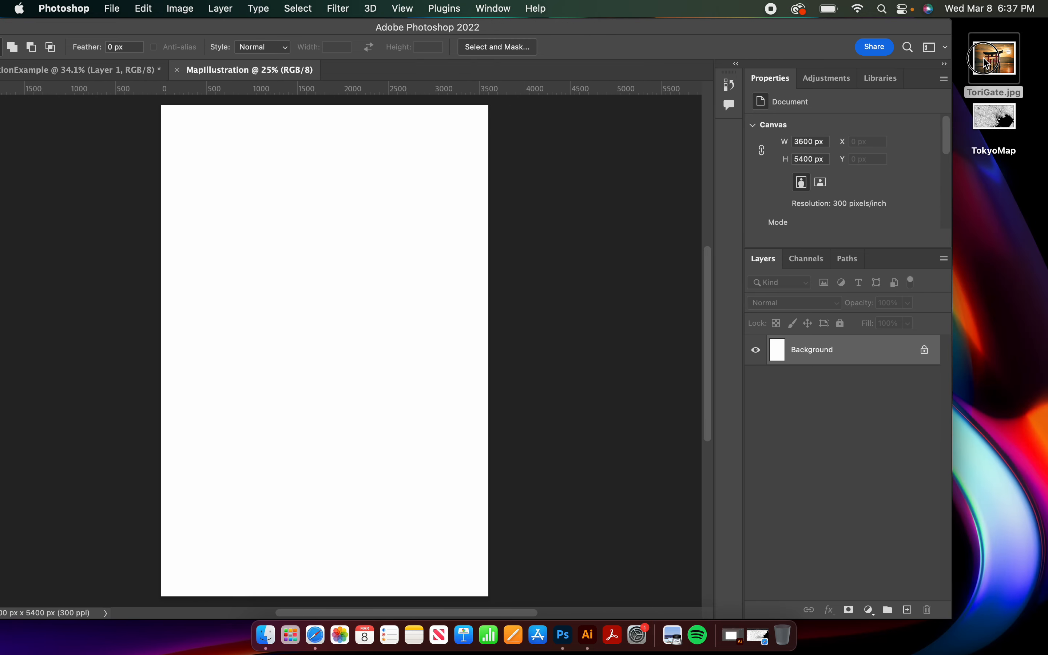
drag(992, 62, 334, 310)
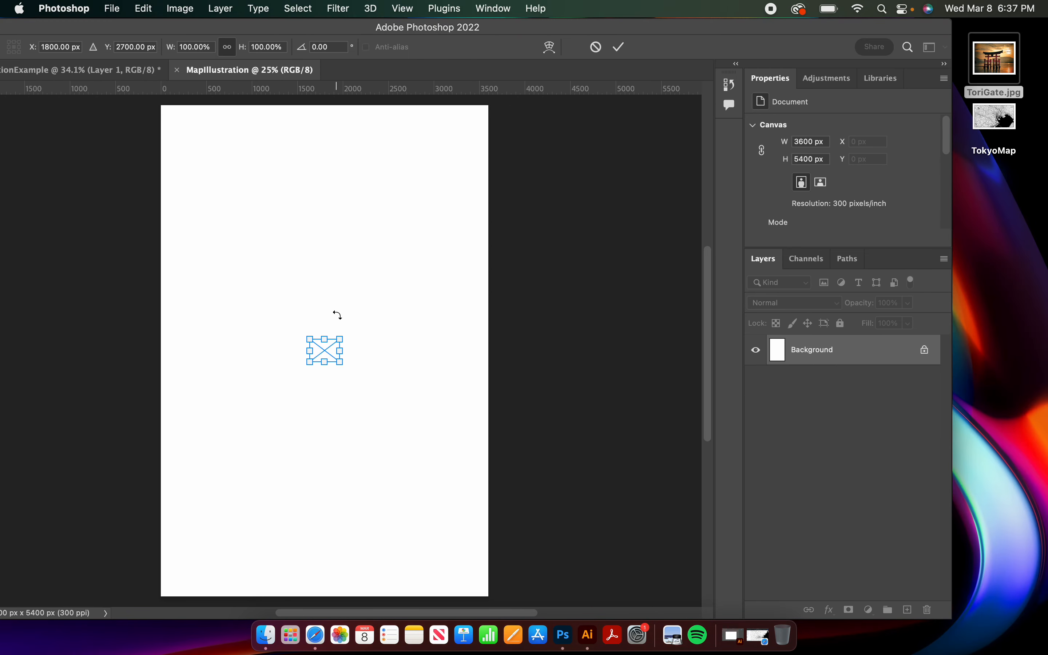
double_click(391, 29)
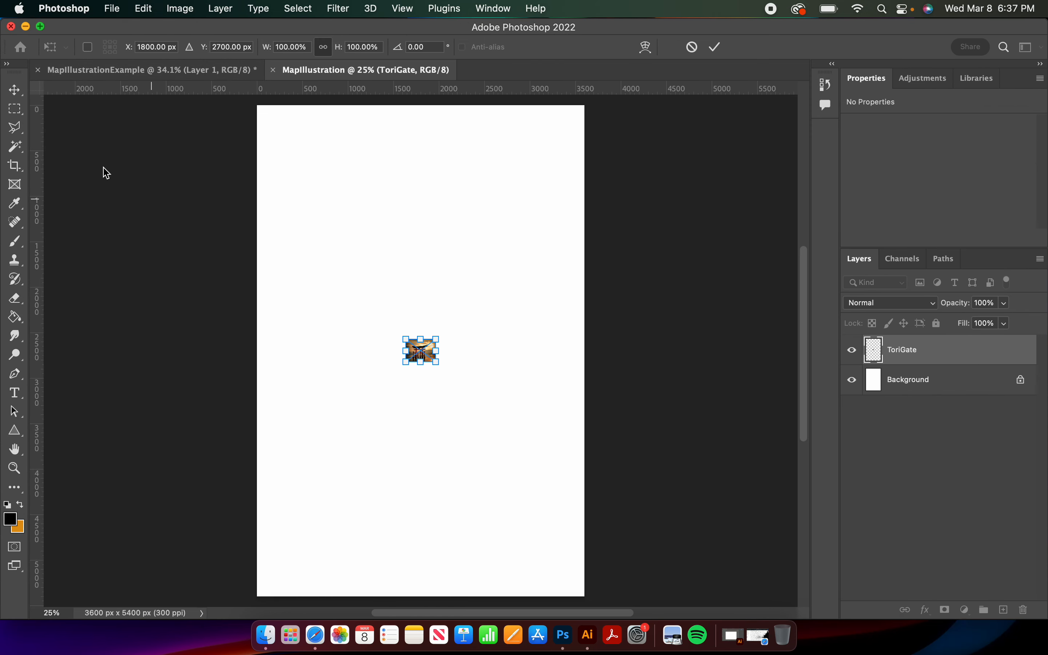
drag(437, 338, 701, 141)
drag(406, 361, 191, 522)
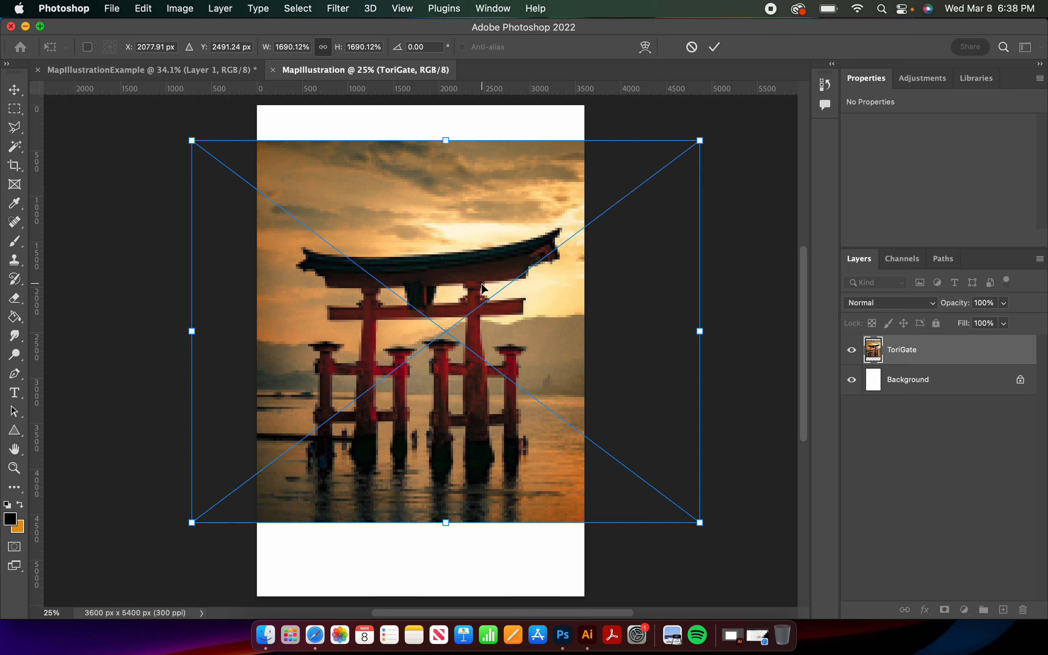
key(Return)
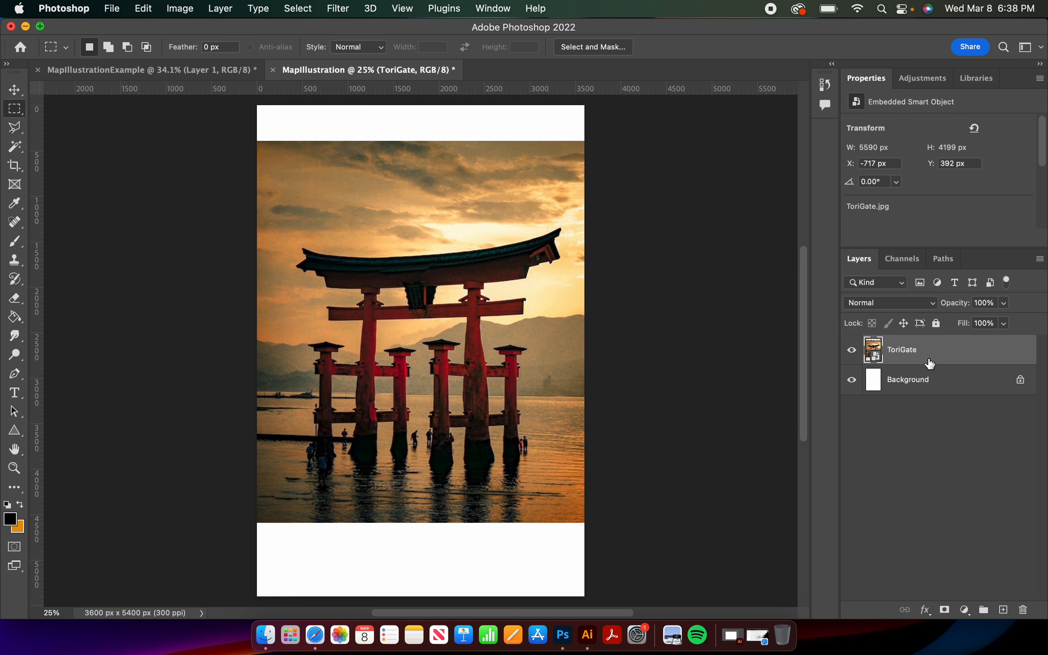
- Lower the ToriGate layer's opacity to 54% and add an empty layer above it
drag(1009, 307, 977, 327)
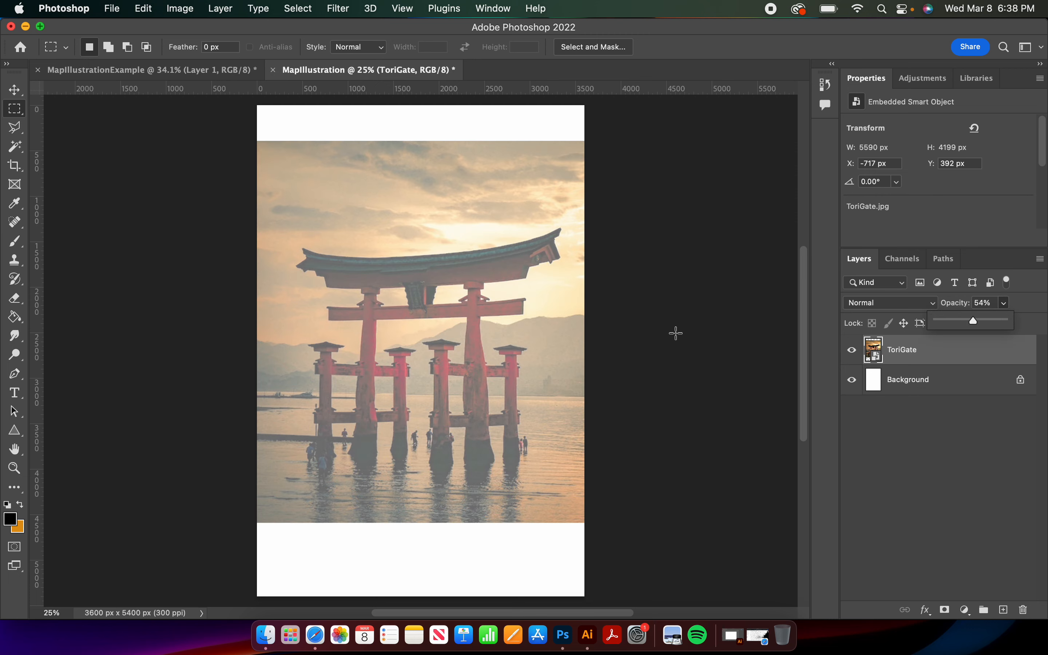
click(1005, 609)
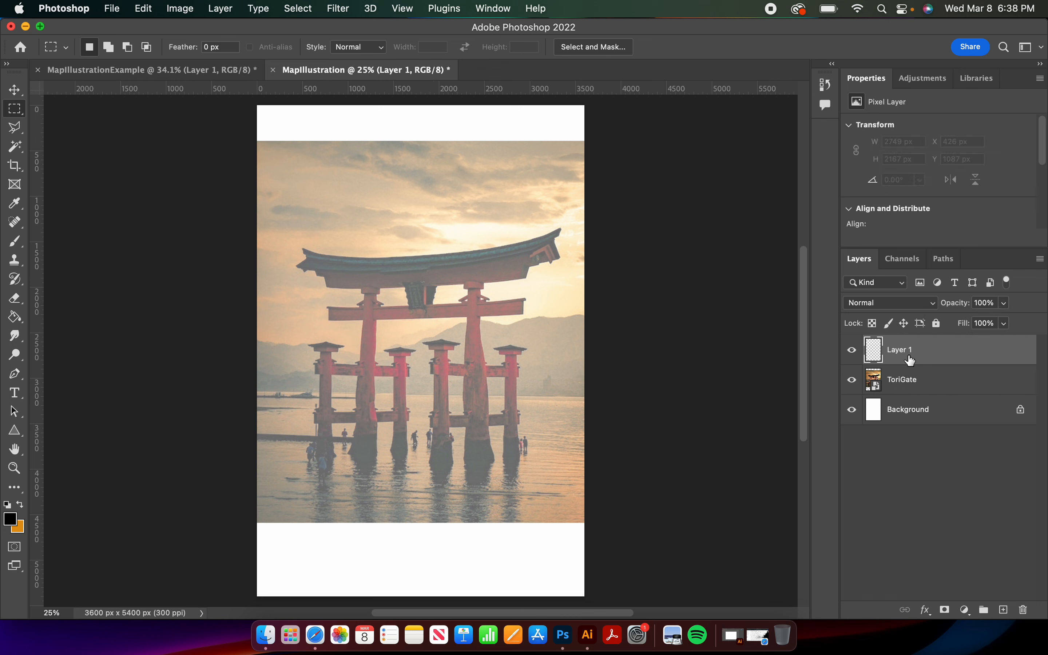
- Lock the ToriGate layer and make the empty Layer 1 active
click(927, 382)
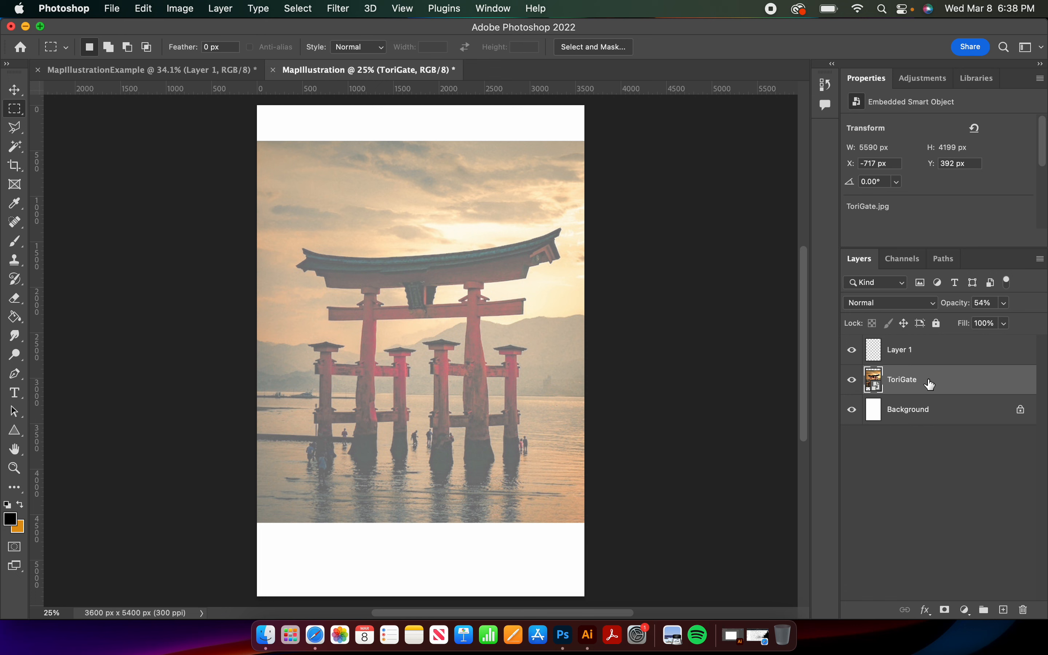
click(938, 323)
click(934, 357)
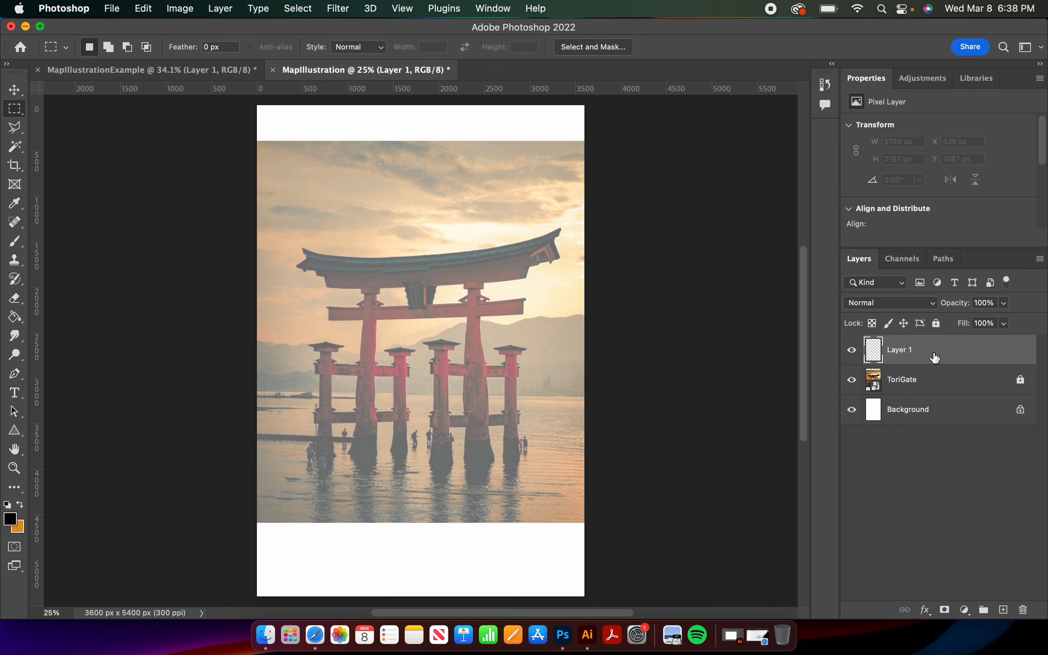
- Set up the Brush tool with the Hard Round tip from the General Brushes
click(14, 241)
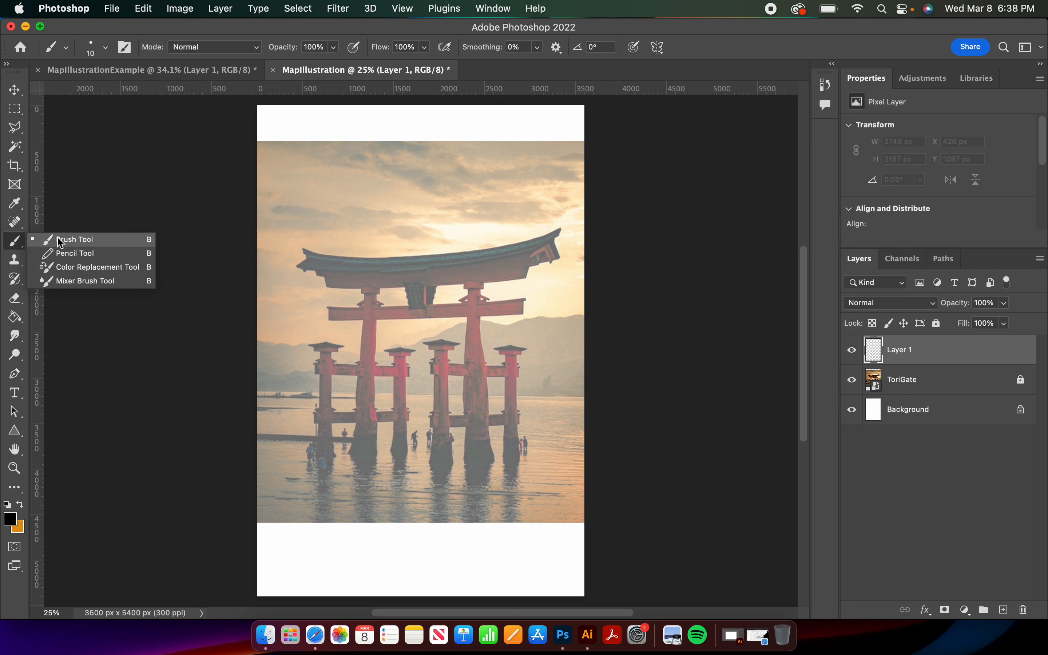
click(78, 242)
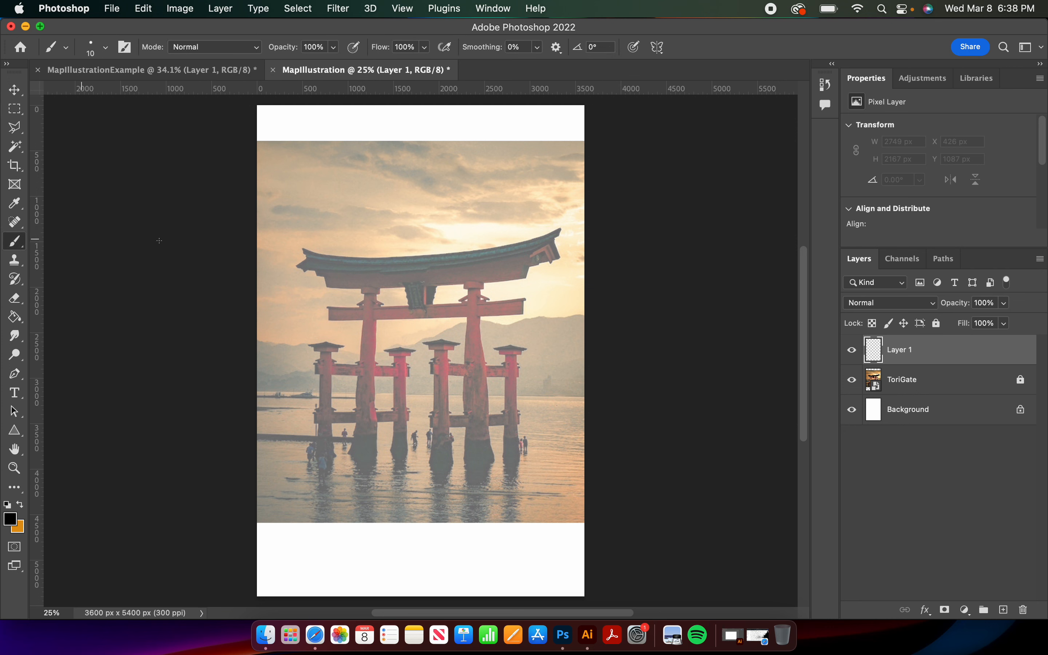
right_click(359, 256)
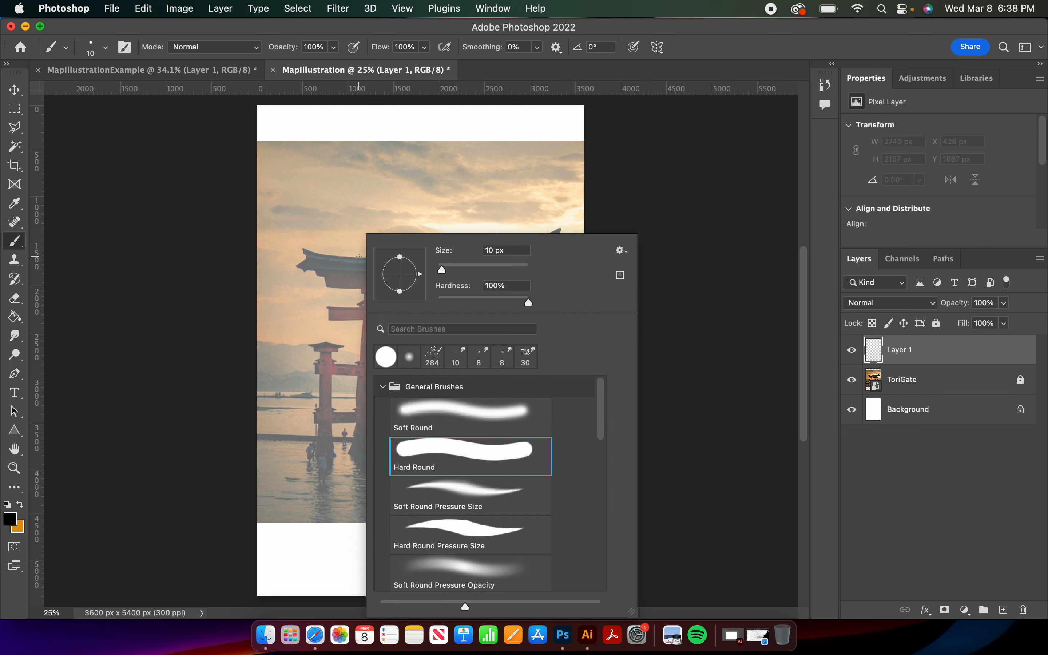
click(381, 386)
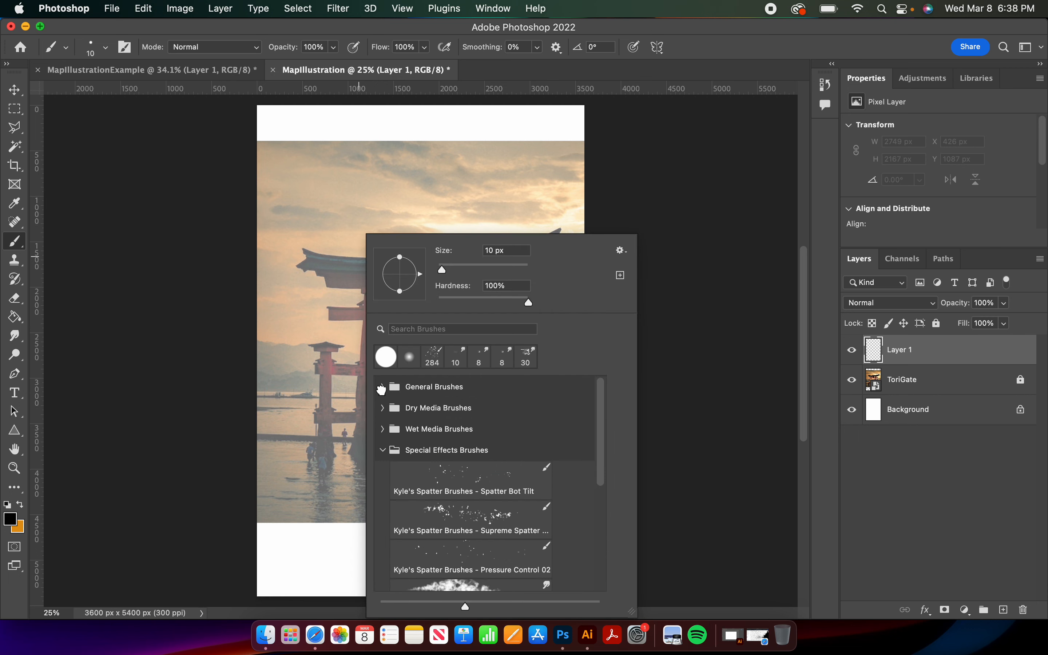
click(383, 450)
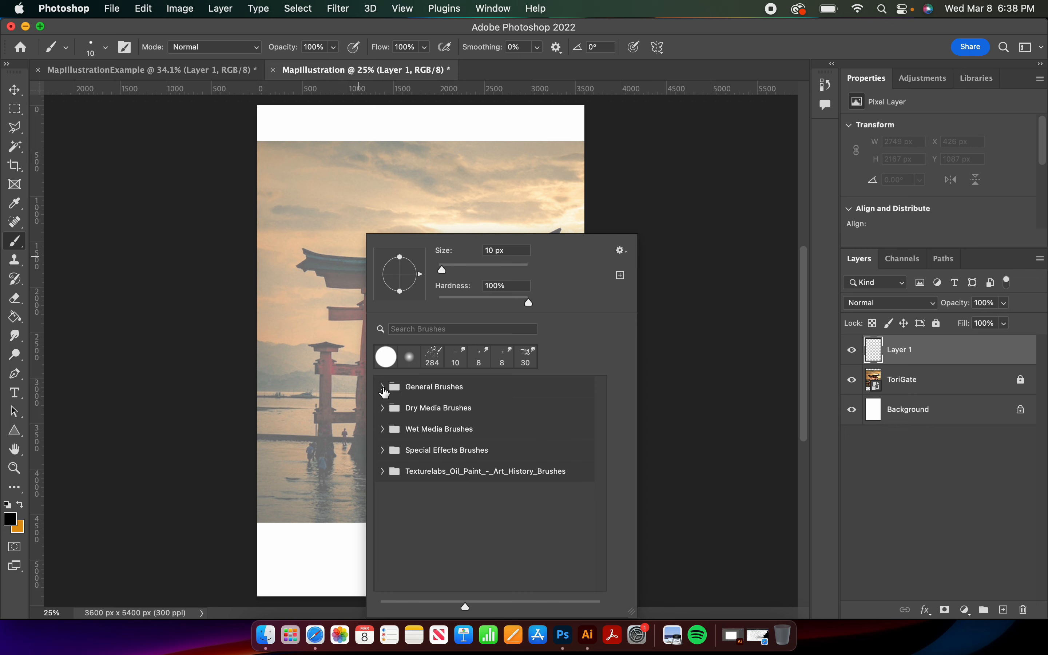
click(383, 388)
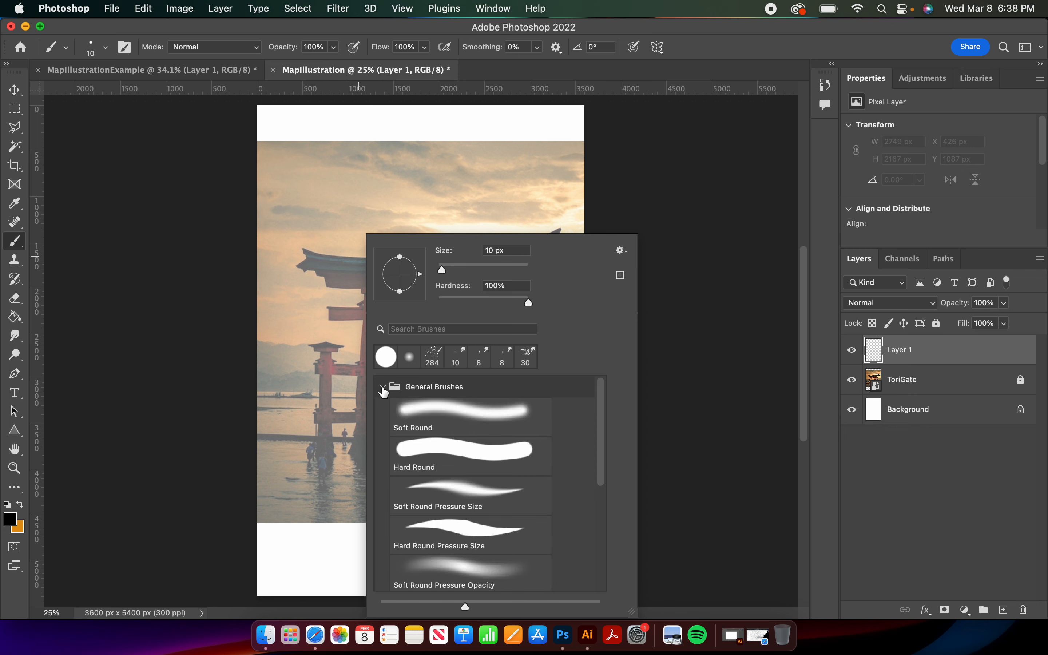
click(437, 452)
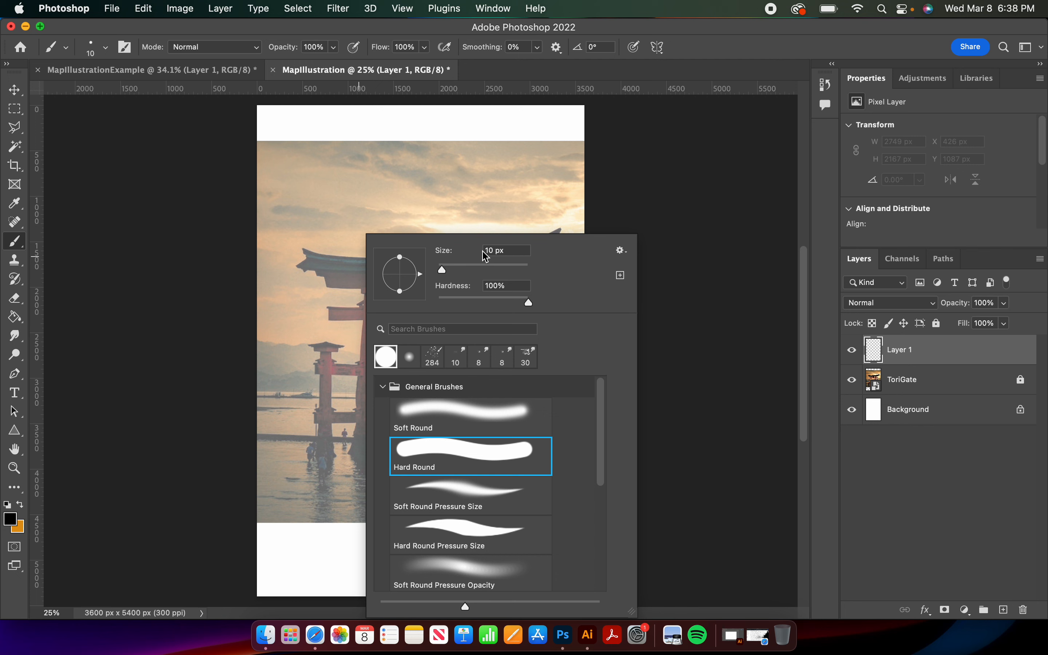
double_click(444, 462)
- Trace the roof's left end and underside, the left pillar's top and the crossbeam's left end with the 10 px black brush
scroll(291, 250, up, 5)
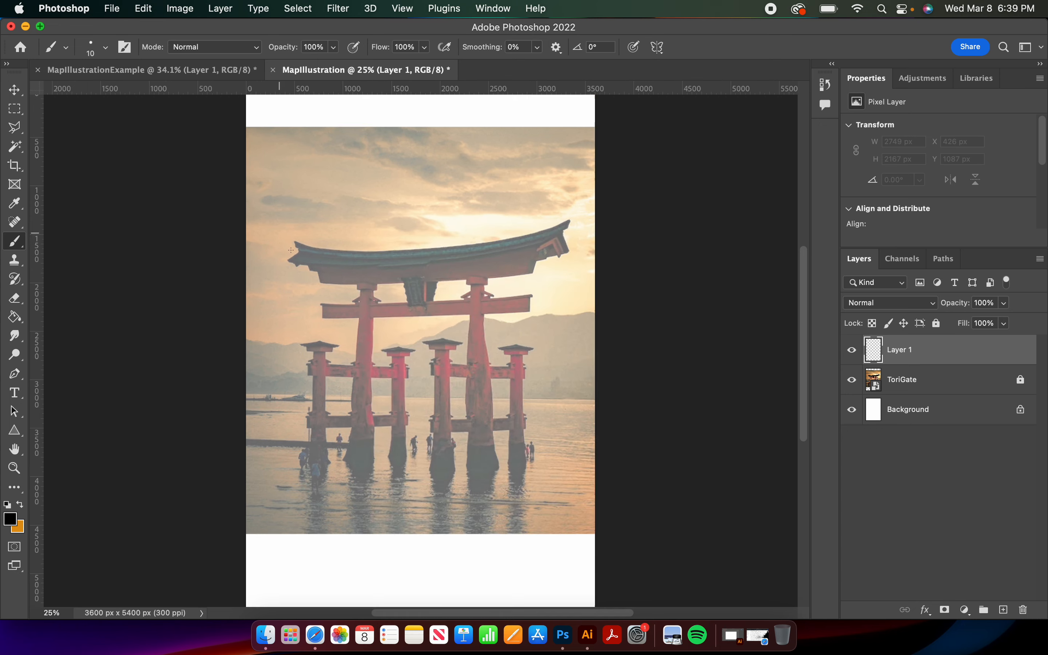
scroll(291, 250, up, 3)
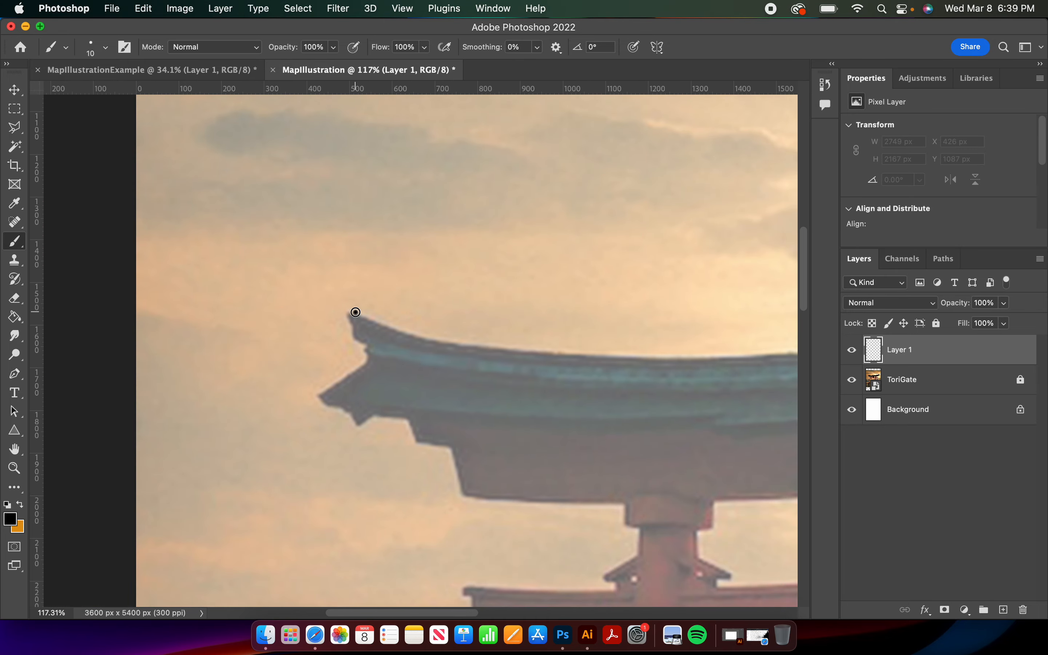
mouse_move(349, 312)
mouse_down()
mouse_move(362, 368)
mouse_move(321, 398)
mouse_move(358, 429)
mouse_move(381, 415)
mouse_move(405, 420)
mouse_move(415, 442)
mouse_move(455, 444)
mouse_move(464, 490)
mouse_move(624, 505)
mouse_move(639, 526)
mouse_move(638, 551)
mouse_move(602, 577)
mouse_move(613, 590)
mouse_up()
scroll(613, 498, down, 5)
mouse_move(603, 416)
mouse_down()
mouse_move(452, 413)
mouse_move(466, 474)
mouse_move(631, 475)
mouse_up()
scroll(630, 474, down, 3)
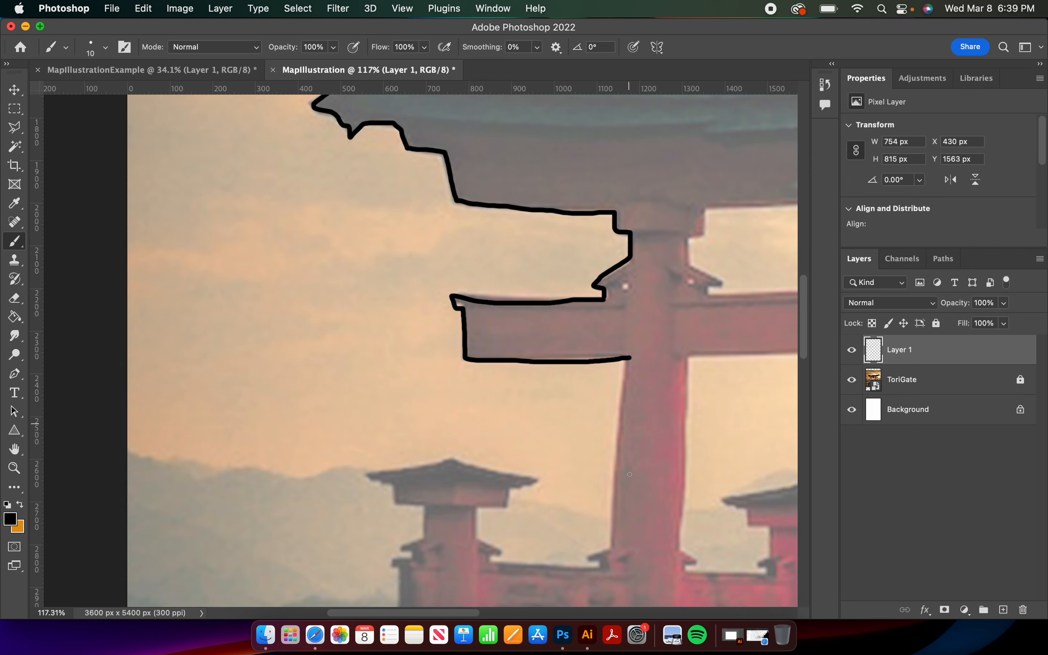
- Trace the left main pillar's outer edge and the leftmost small post's roof cap, continuing down the post's outer side
scroll(630, 474, down, 1)
mouse_move(629, 334)
mouse_down()
mouse_move(610, 525)
mouse_move(593, 537)
mouse_move(599, 546)
mouse_move(491, 540)
mouse_move(501, 530)
mouse_move(476, 516)
mouse_move(477, 487)
mouse_move(508, 484)
mouse_move(533, 458)
mouse_move(451, 438)
mouse_move(371, 455)
mouse_move(390, 458)
mouse_move(396, 482)
mouse_move(423, 486)
mouse_move(424, 512)
mouse_move(402, 525)
mouse_move(390, 541)
mouse_up()
scroll(392, 541, down, 5)
scroll(391, 541, right, 4)
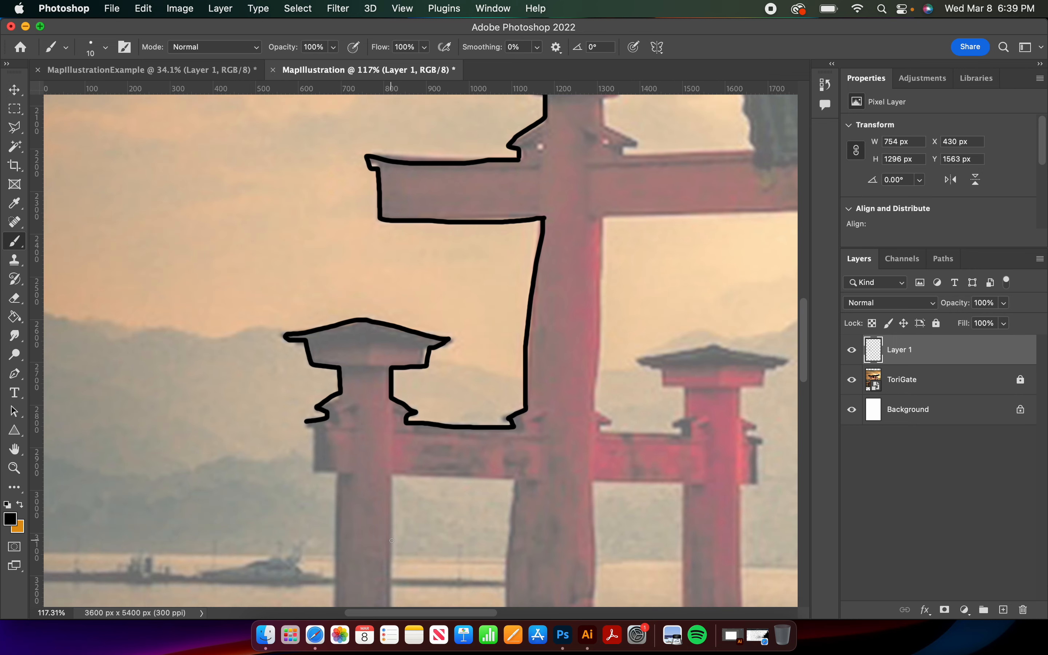
mouse_move(307, 428)
mouse_down()
mouse_move(315, 471)
mouse_move(339, 475)
mouse_move(337, 553)
mouse_up()
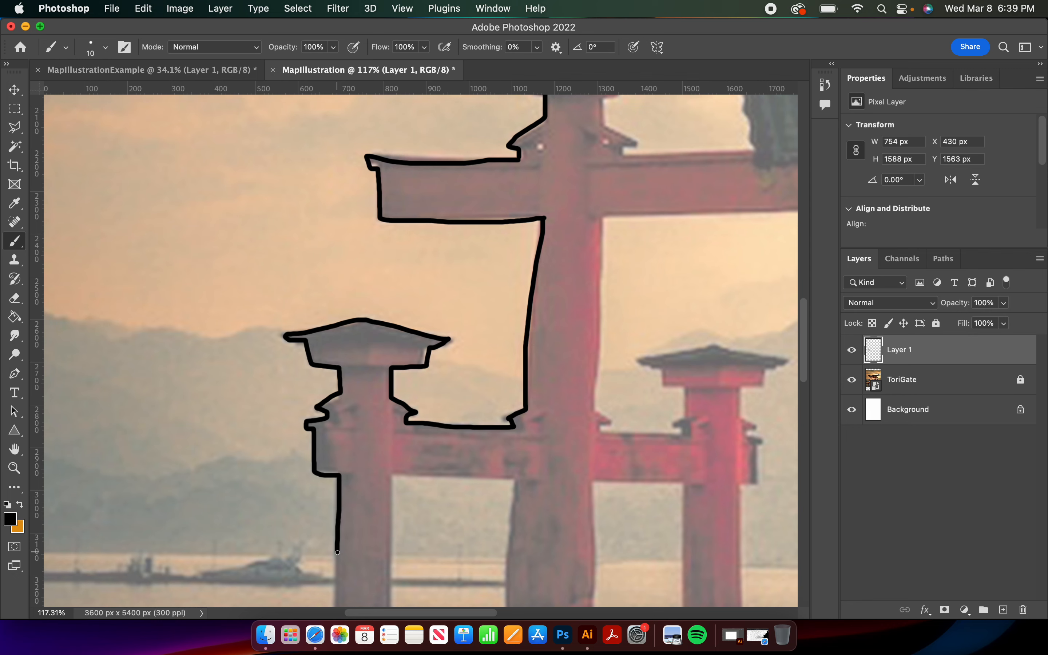
- Outline the left group's bases and second small post, and close the left main pillar's inner edge up to the crossbeam
scroll(337, 476, down, 5)
mouse_move(338, 359)
mouse_down()
mouse_move(337, 401)
mouse_move(309, 460)
mouse_move(309, 505)
mouse_move(335, 518)
mouse_move(331, 558)
mouse_move(396, 569)
mouse_move(394, 507)
mouse_move(510, 506)
mouse_move(497, 570)
mouse_move(607, 569)
mouse_move(605, 504)
mouse_move(665, 502)
mouse_move(685, 503)
mouse_move(686, 557)
mouse_move(726, 558)
mouse_move(748, 542)
mouse_move(761, 453)
mouse_move(743, 435)
mouse_move(743, 288)
mouse_move(754, 290)
mouse_move(756, 260)
mouse_move(742, 202)
mouse_move(782, 170)
mouse_move(721, 151)
mouse_move(649, 162)
mouse_move(664, 193)
mouse_move(681, 197)
mouse_move(678, 234)
mouse_move(608, 238)
mouse_move(598, 221)
mouse_up()
scroll(597, 219, up, 5)
scroll(597, 220, left, 1)
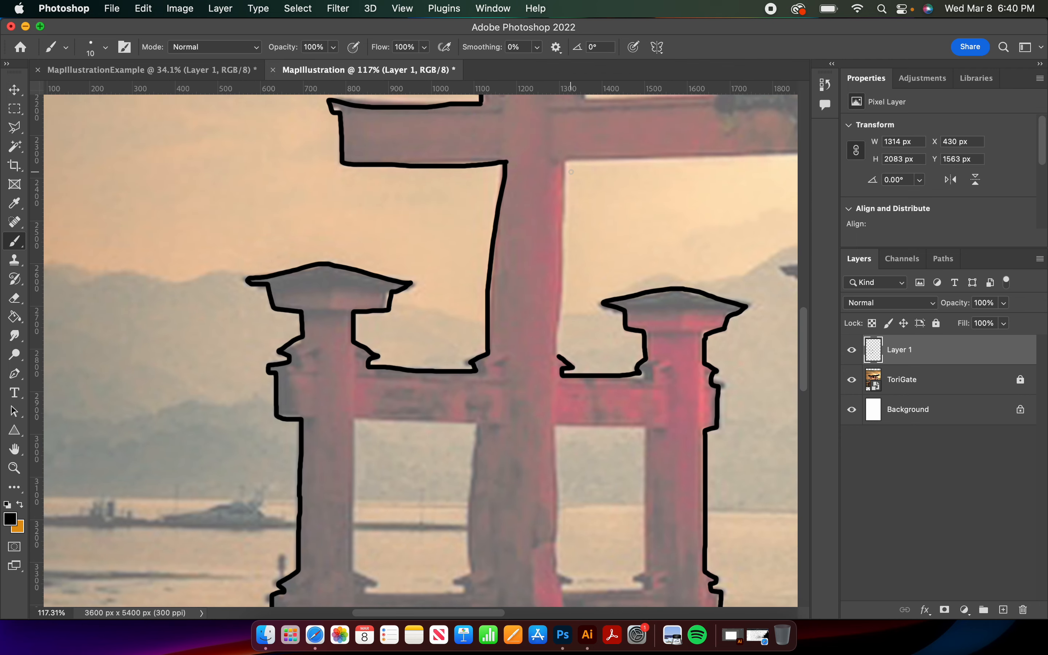
drag(565, 161, 557, 338)
scroll(558, 357, down, 3)
scroll(557, 357, left, 1)
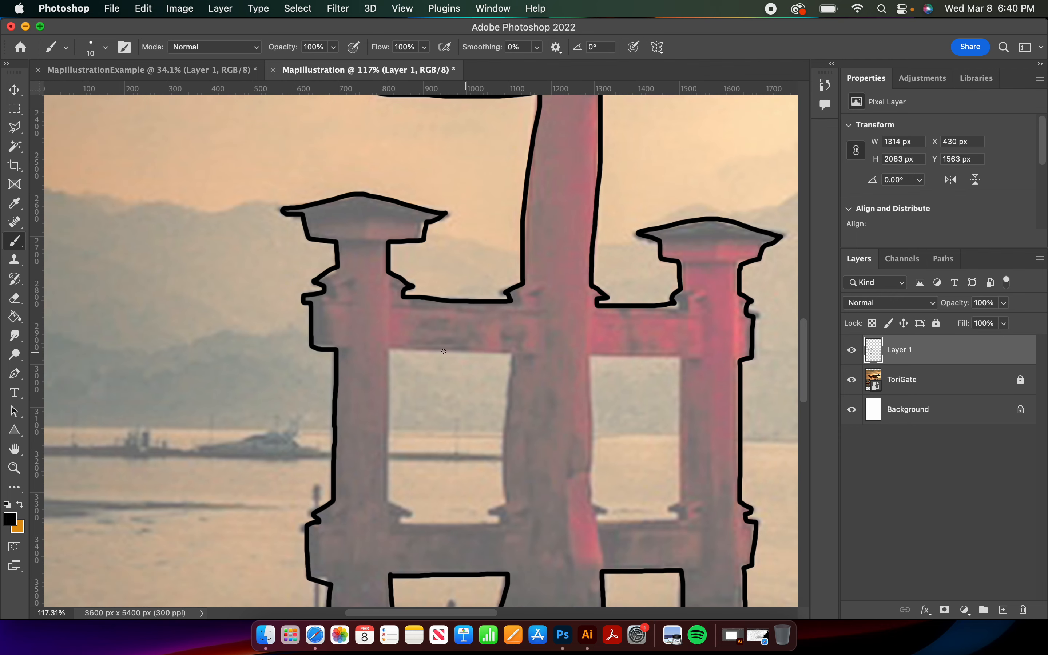
- Outline the two upper openings in the left post group and the opening between the left pillar and the central plaque
mouse_move(388, 350)
mouse_down()
mouse_move(512, 356)
mouse_move(506, 503)
mouse_move(485, 512)
mouse_move(499, 518)
mouse_move(395, 525)
mouse_move(404, 517)
mouse_move(388, 505)
mouse_move(384, 480)
mouse_move(387, 352)
mouse_up()
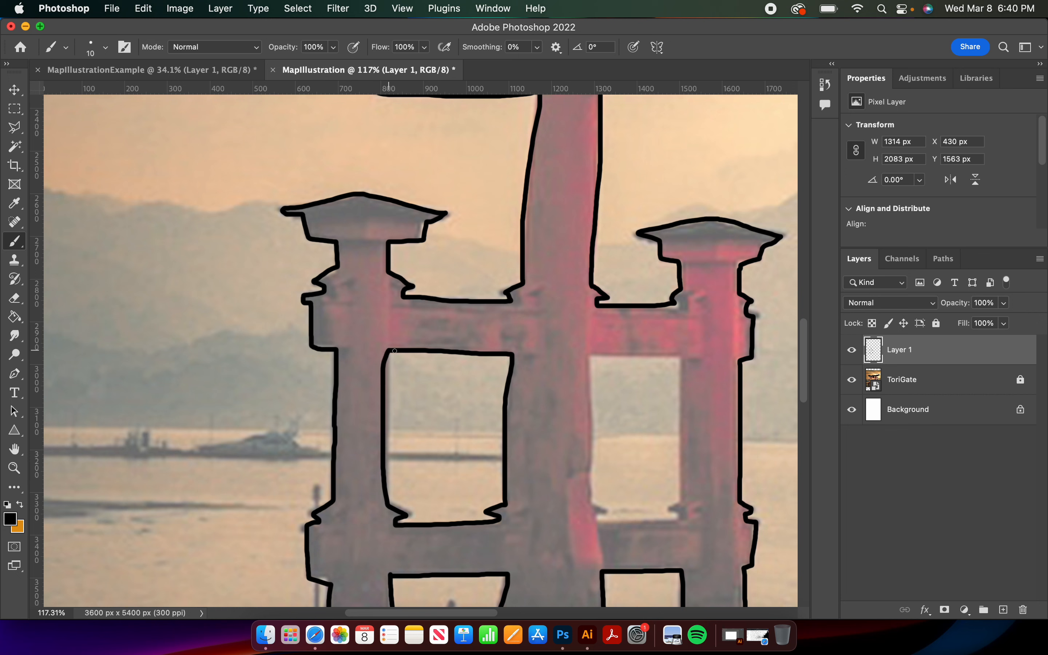
mouse_move(586, 356)
mouse_down()
mouse_move(681, 356)
mouse_move(674, 518)
mouse_move(592, 517)
mouse_move(587, 359)
mouse_up()
scroll(586, 356, up, 10)
scroll(586, 356, right, 5)
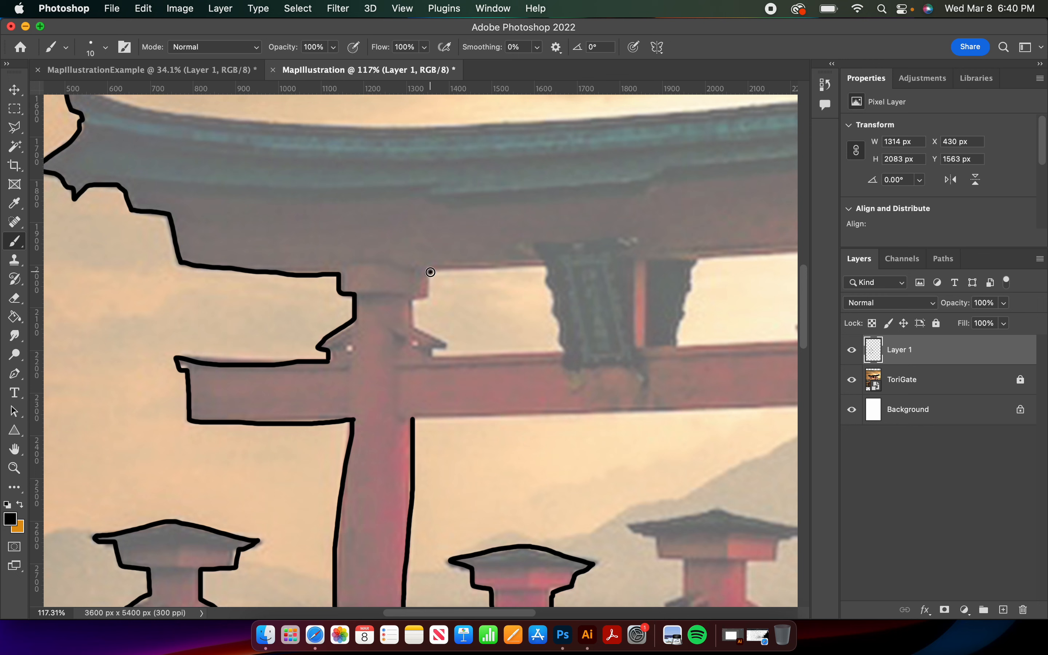
mouse_move(430, 272)
mouse_down()
mouse_move(412, 321)
mouse_move(446, 342)
mouse_move(433, 358)
mouse_move(567, 349)
mouse_move(549, 265)
mouse_move(443, 273)
mouse_up()
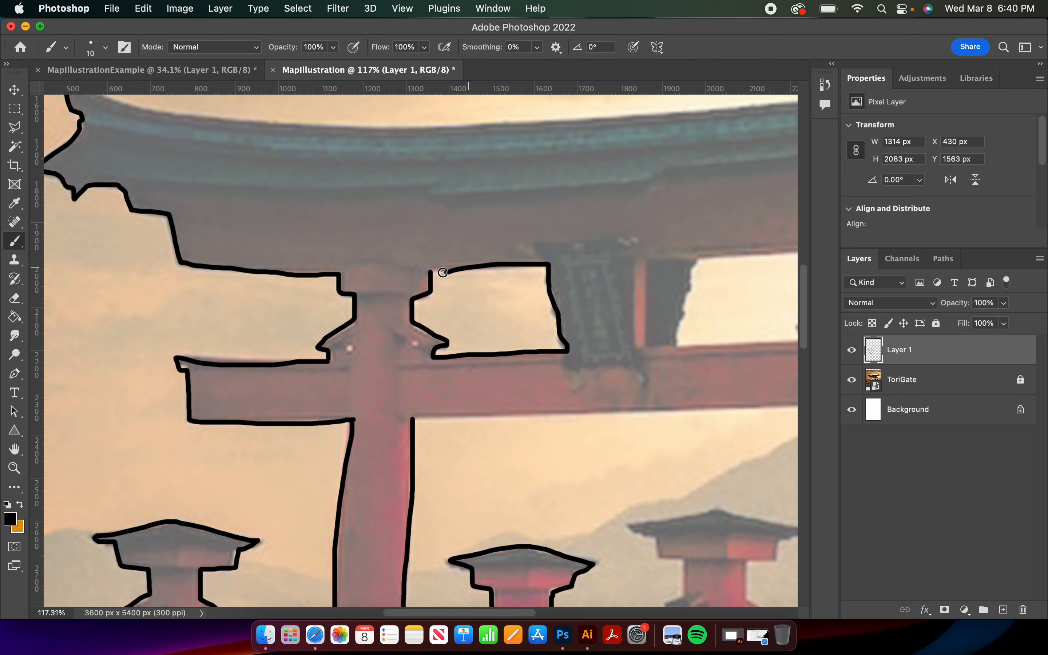
- Trace the roof's curved top edge from its left tip toward the right end
scroll(192, 248, up, 5)
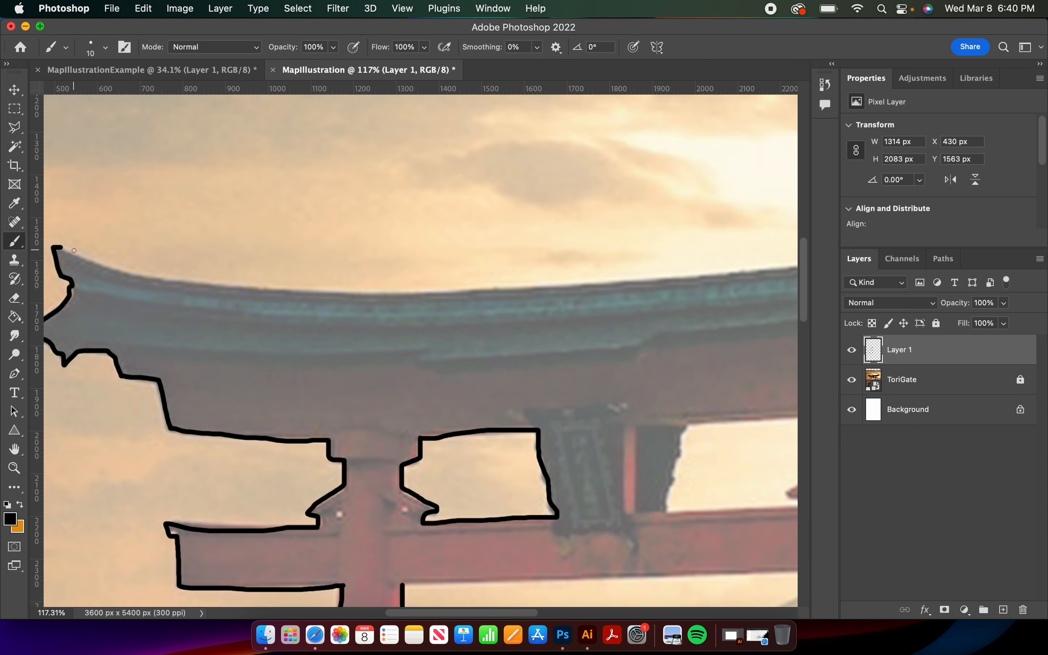
mouse_move(63, 247)
mouse_down()
mouse_move(287, 291)
mouse_move(706, 279)
mouse_up()
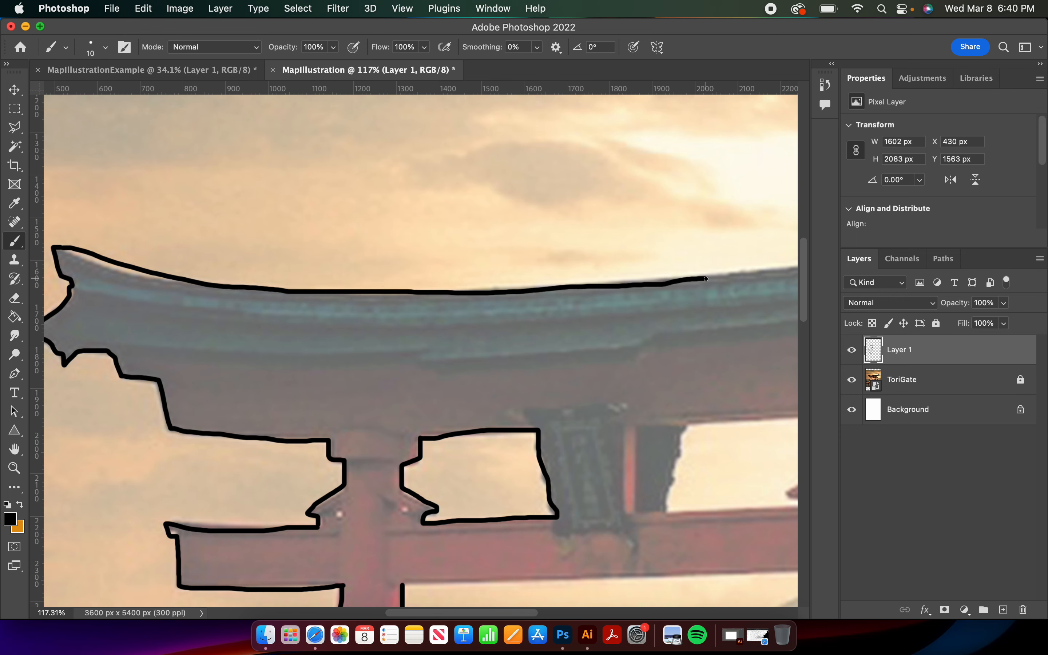
scroll(706, 278, right, 8)
scroll(706, 279, right, 3)
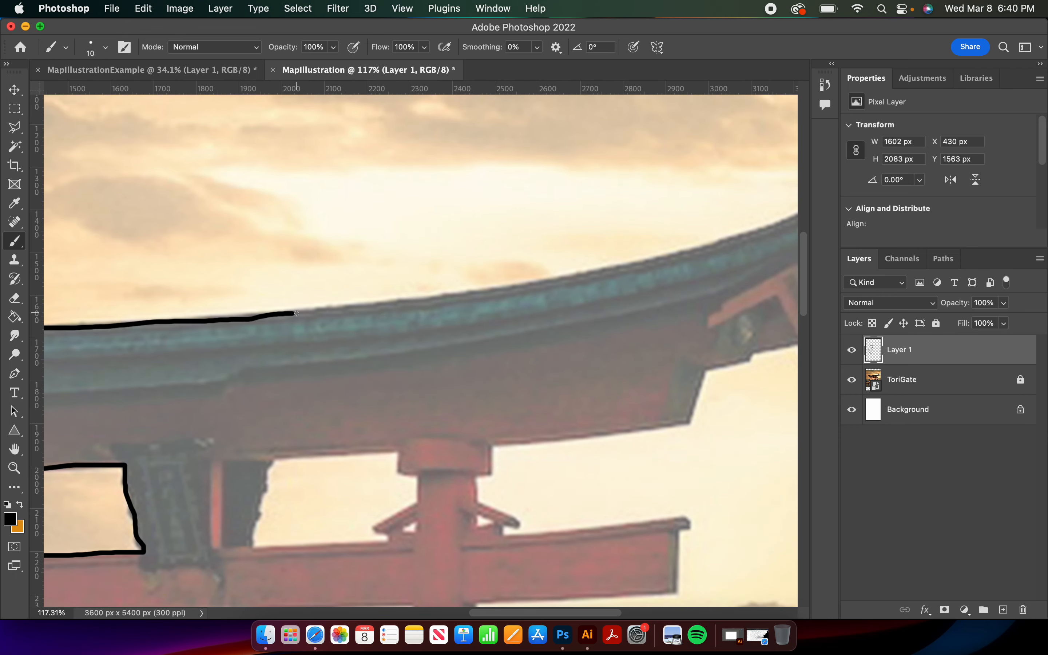
drag(294, 313, 656, 264)
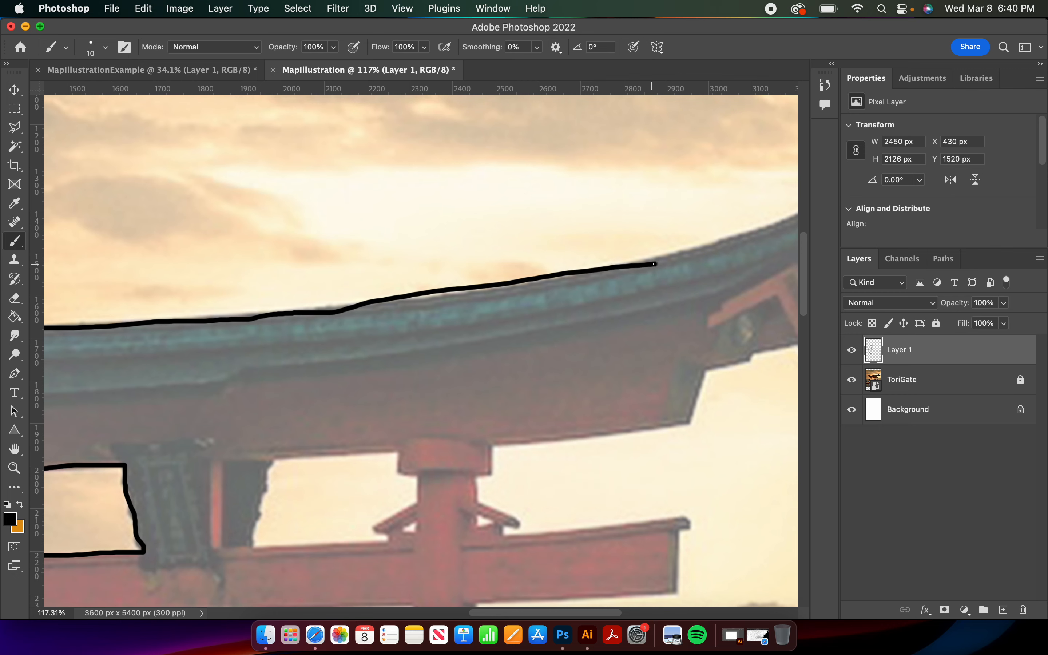
- Trace the roof's right end and underside down to the crossbeam's right tip, and outline the opening between plaque and right pillar
scroll(656, 264, right, 5)
mouse_move(501, 312)
mouse_down()
mouse_move(707, 242)
mouse_move(669, 293)
mouse_move(698, 387)
mouse_move(652, 401)
mouse_move(604, 397)
mouse_move(552, 421)
mouse_move(535, 468)
mouse_move(339, 497)
mouse_move(339, 522)
mouse_move(323, 531)
mouse_move(326, 555)
mouse_move(363, 571)
mouse_move(358, 584)
mouse_move(545, 567)
mouse_move(529, 584)
mouse_up()
scroll(525, 586, left, 10)
scroll(525, 586, down, 2)
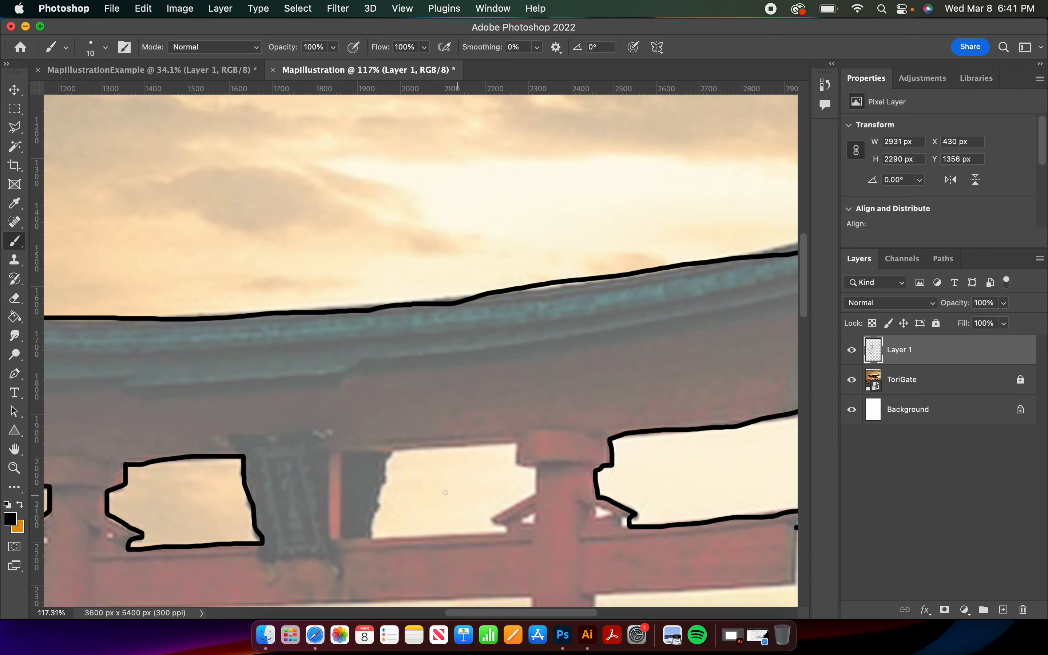
mouse_move(393, 453)
mouse_down()
mouse_move(374, 539)
mouse_move(510, 534)
mouse_move(490, 520)
mouse_move(541, 482)
mouse_move(540, 471)
mouse_move(515, 466)
mouse_move(517, 444)
mouse_move(392, 453)
mouse_up()
- Trace the crossbeam's right end, the right main pillar's outer edge and the rightmost small post's cap
scroll(684, 316, down, 10)
scroll(685, 316, right, 3)
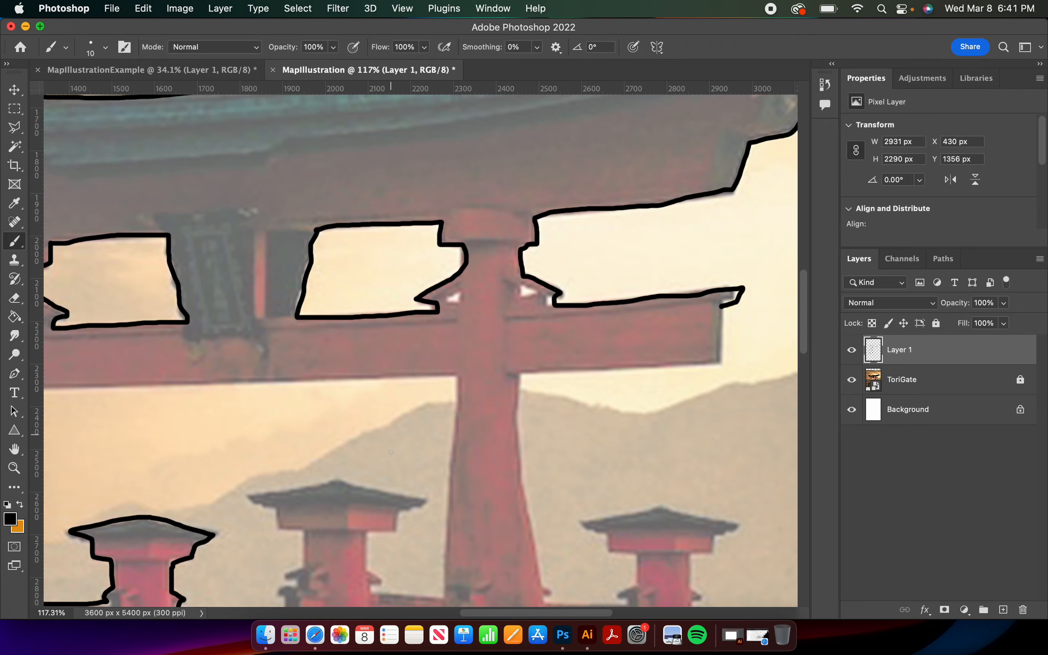
mouse_move(699, 238)
mouse_down()
mouse_move(694, 293)
mouse_move(499, 304)
mouse_move(496, 336)
mouse_move(526, 535)
mouse_move(603, 533)
mouse_move(596, 528)
mouse_move(615, 486)
mouse_move(590, 483)
mouse_move(588, 470)
mouse_move(560, 459)
mouse_move(632, 434)
mouse_move(705, 461)
mouse_move(693, 478)
mouse_move(659, 485)
mouse_move(661, 588)
mouse_up()
scroll(650, 546, down, 5)
scroll(650, 546, right, 2)
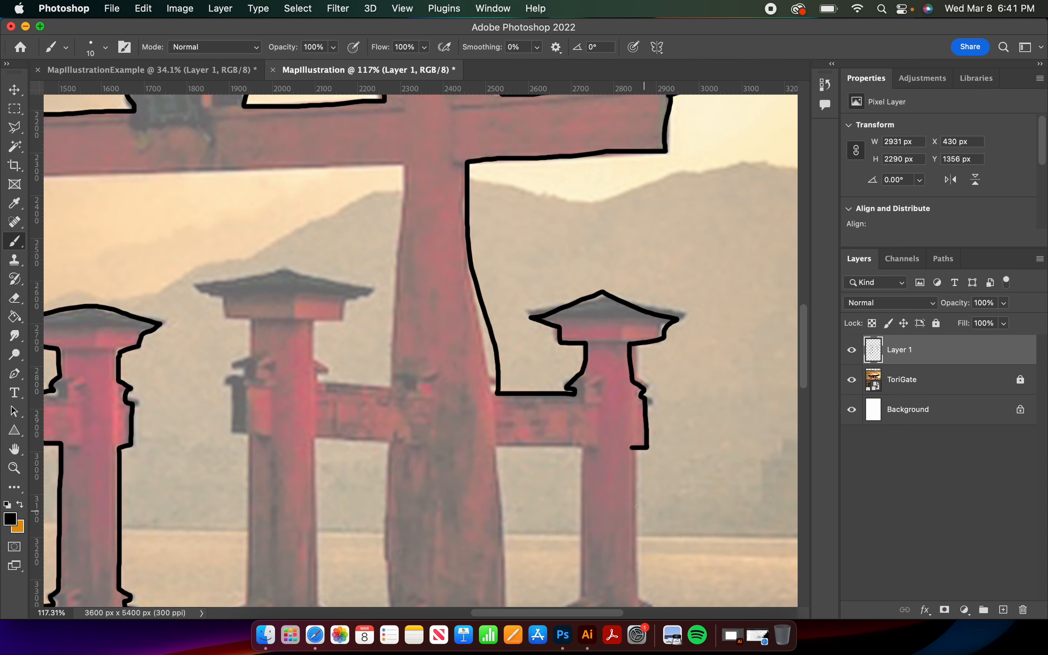
- Outline the opening beside the rightmost post and trace the right group's outer side and bases across to its left post
scroll(577, 468, down, 4)
mouse_move(495, 325)
mouse_down()
mouse_move(508, 503)
mouse_move(576, 500)
mouse_move(563, 489)
mouse_move(585, 472)
mouse_move(586, 325)
mouse_move(496, 321)
mouse_up()
scroll(656, 339, down, 3)
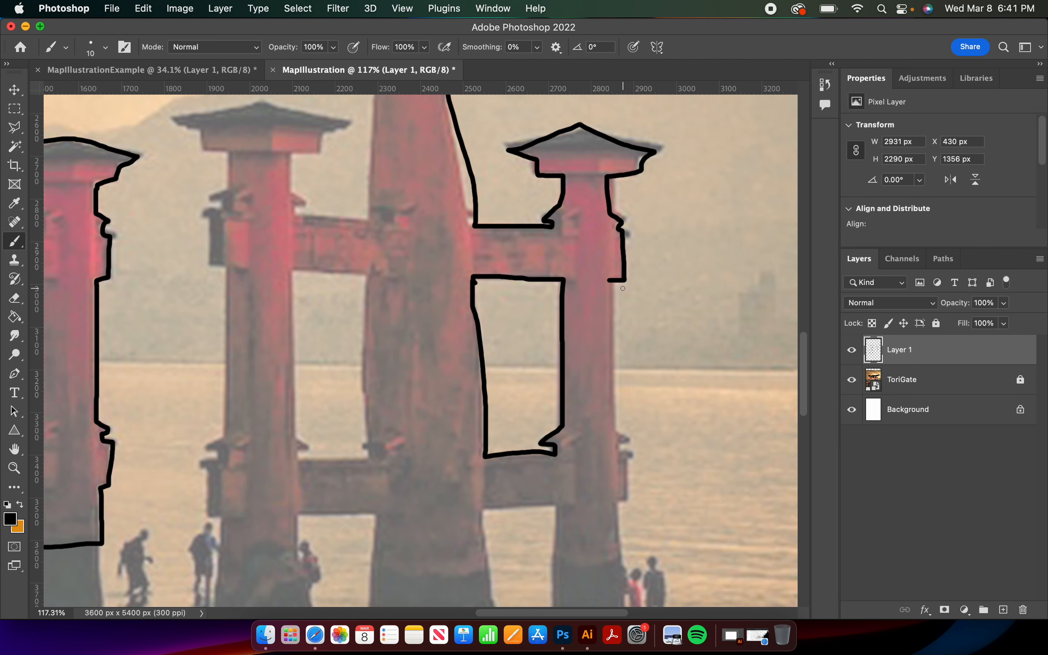
mouse_move(615, 282)
mouse_down()
mouse_move(629, 481)
mouse_move(618, 559)
mouse_move(577, 564)
mouse_move(553, 548)
mouse_move(556, 505)
mouse_move(516, 504)
mouse_move(485, 511)
mouse_move(490, 561)
mouse_move(447, 572)
mouse_move(373, 561)
mouse_move(378, 520)
mouse_move(297, 515)
mouse_move(301, 562)
mouse_move(237, 563)
mouse_move(205, 457)
mouse_move(220, 452)
mouse_move(209, 449)
mouse_move(217, 442)
mouse_up()
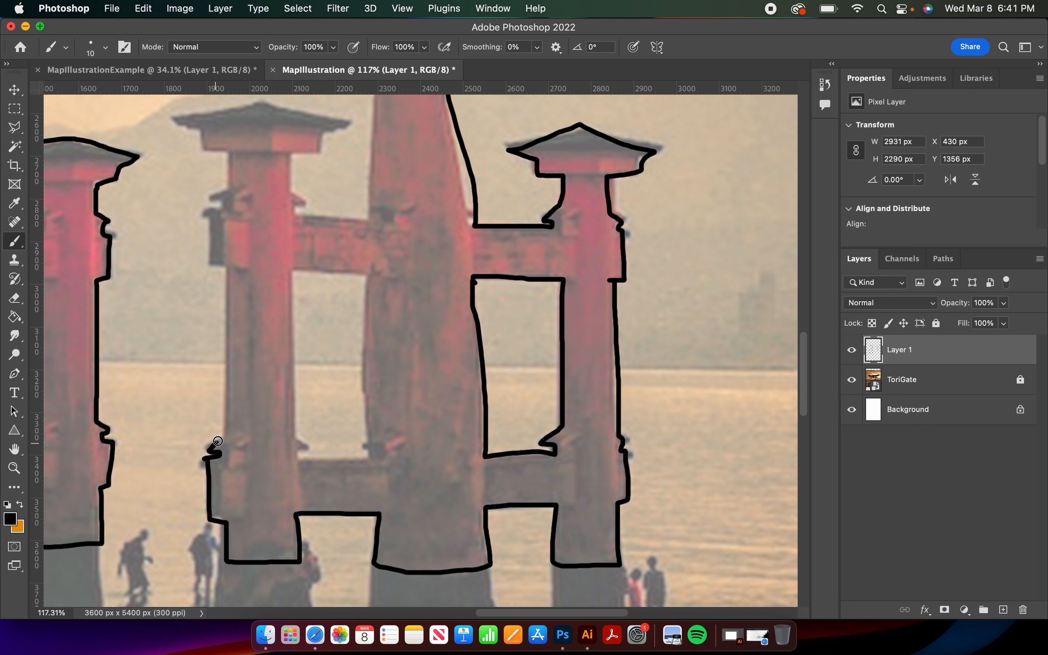
- Trace the right group's left post with its roof cap and upper rail, and outline the opening beside it
drag(225, 274, 224, 433)
scroll(224, 364, up, 3)
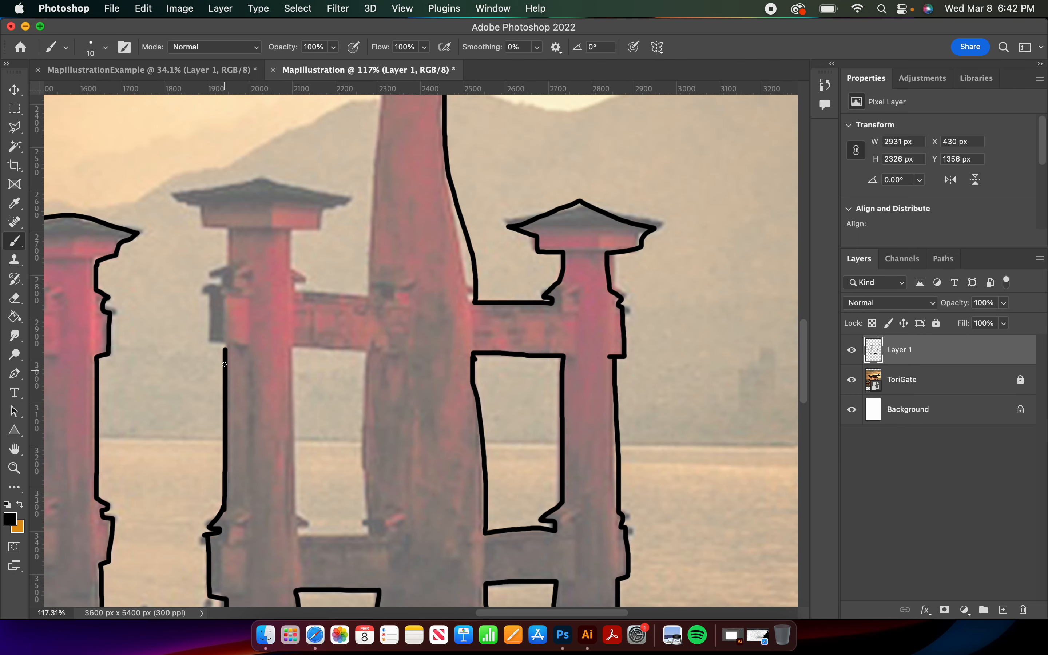
mouse_move(225, 348)
mouse_down()
mouse_move(202, 293)
mouse_move(222, 281)
mouse_move(206, 279)
mouse_move(226, 265)
mouse_move(231, 230)
mouse_move(201, 226)
mouse_move(201, 207)
mouse_move(174, 197)
mouse_move(191, 191)
mouse_move(251, 176)
mouse_move(345, 202)
mouse_move(324, 213)
mouse_move(321, 232)
mouse_move(284, 233)
mouse_move(284, 257)
mouse_move(301, 277)
mouse_move(290, 290)
mouse_move(372, 296)
mouse_up()
scroll(371, 296, down, 3)
mouse_move(292, 286)
mouse_down()
mouse_move(369, 294)
mouse_move(371, 454)
mouse_move(362, 472)
mouse_move(294, 474)
mouse_move(310, 460)
mouse_move(297, 450)
mouse_move(289, 291)
mouse_up()
scroll(293, 284, up, 10)
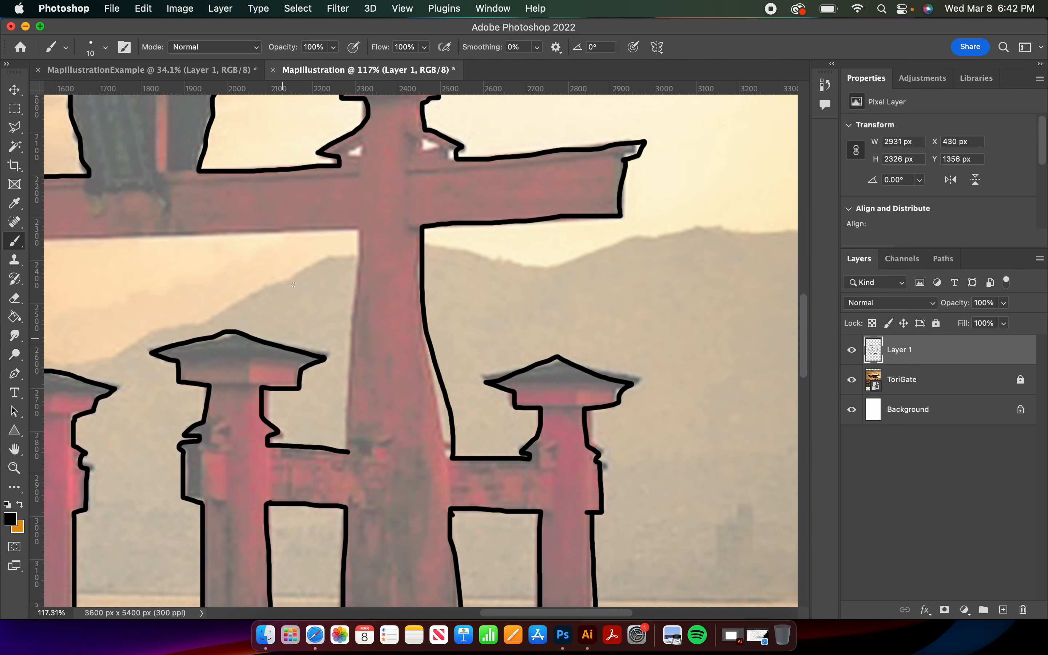
- Trace the right main pillar's inner edge and the crossbeam's underside between the two main pillars to close the gate outline
mouse_move(358, 314)
mouse_down()
mouse_move(359, 427)
mouse_move(347, 539)
mouse_up()
scroll(347, 538, up, 3)
scroll(347, 539, left, 2)
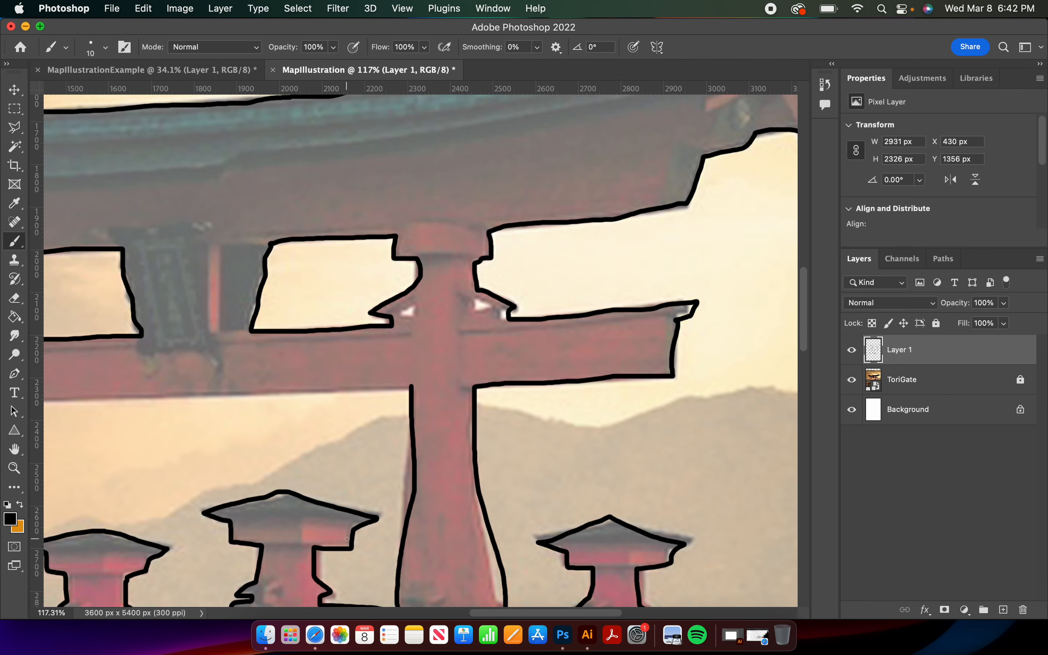
scroll(402, 487, left, 8)
scroll(401, 487, down, 1)
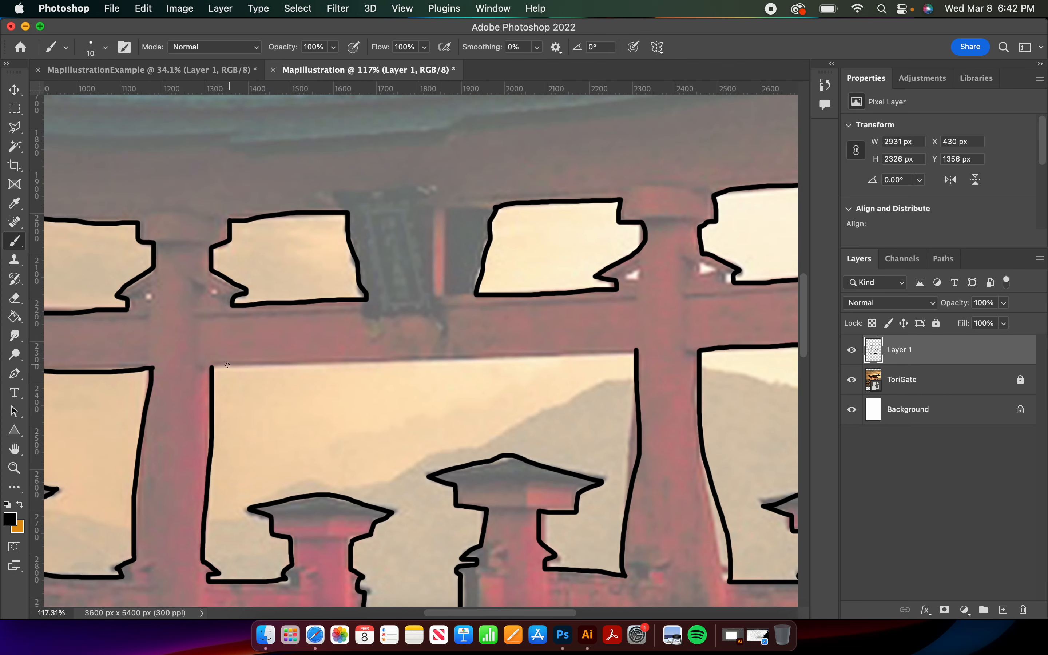
drag(212, 367, 633, 353)
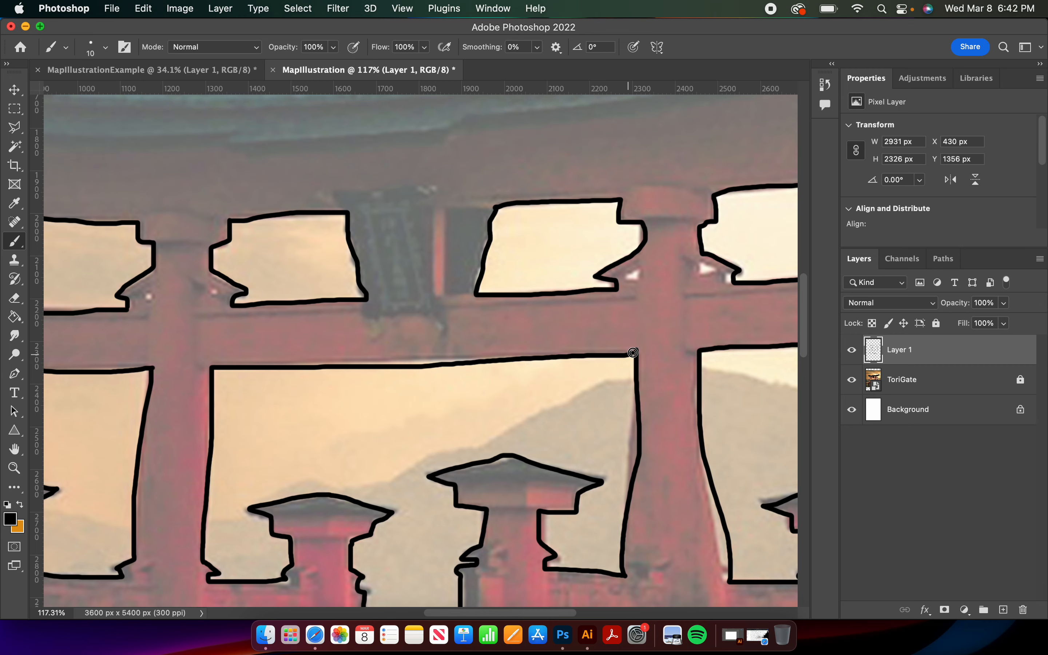
- Hide the ToriGate photo layer so only the traced outline shows on the white background
scroll(636, 350, down, 3)
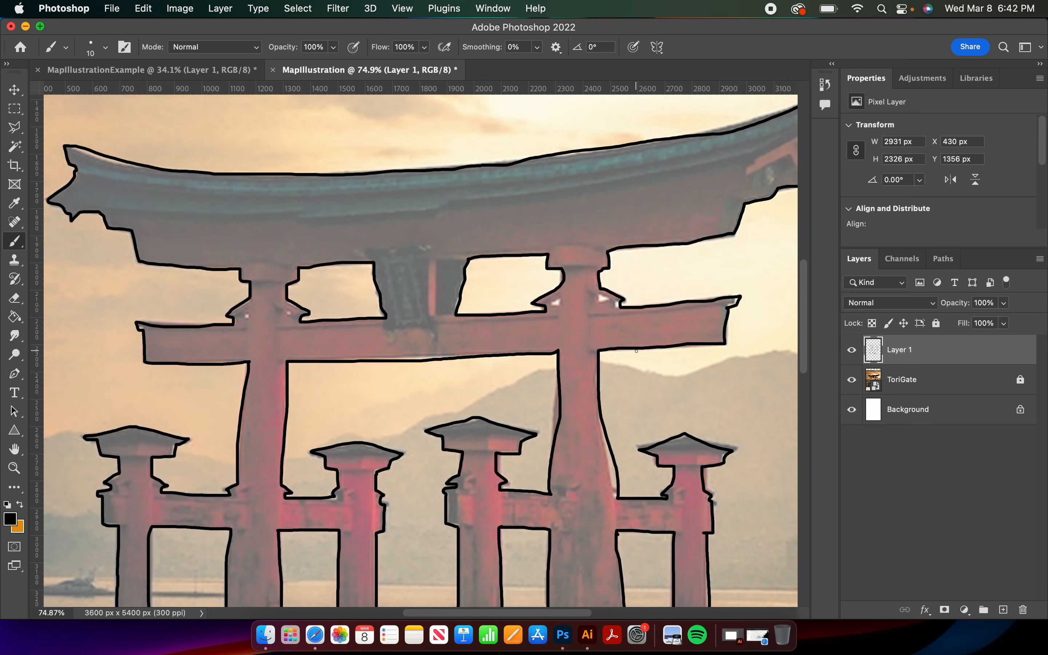
scroll(636, 351, down, 3)
scroll(636, 351, down, 3)
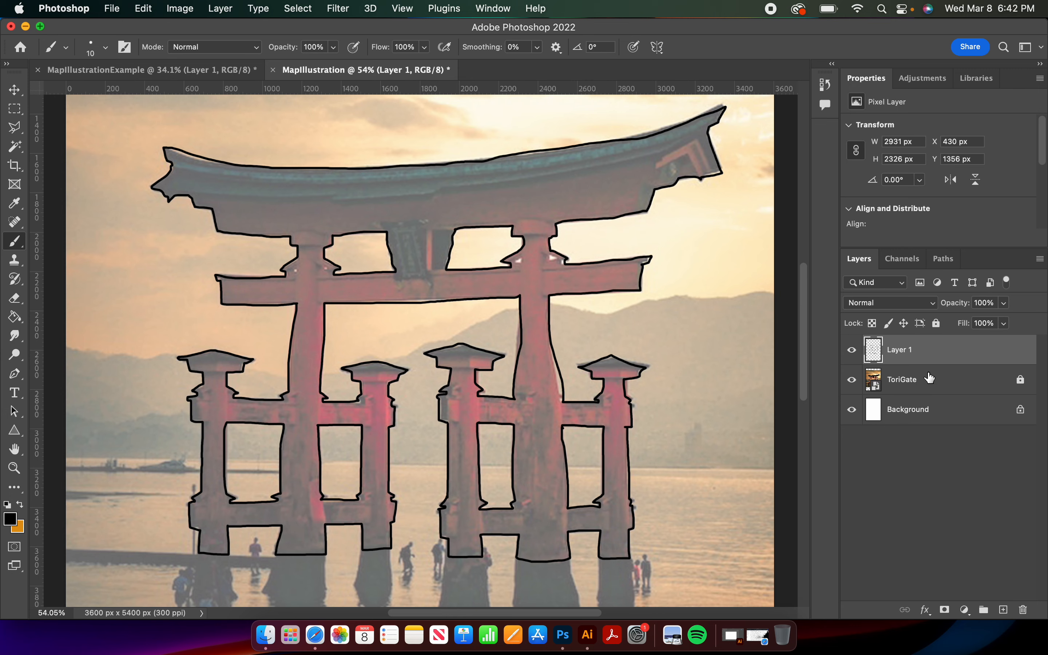
click(852, 381)
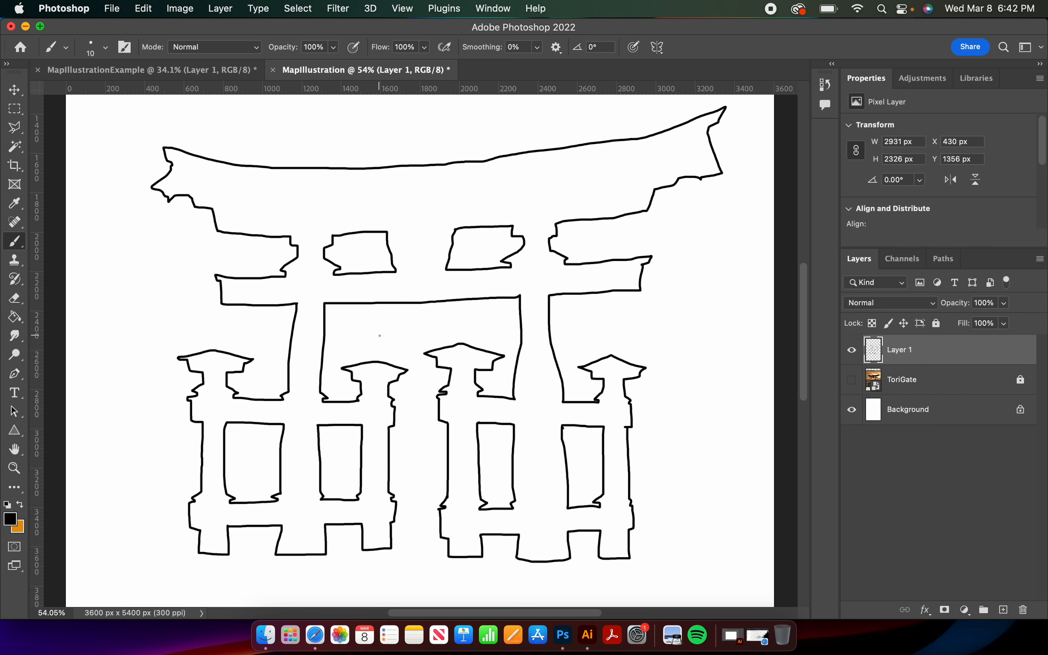
- Fill the inside of the gate outline on Layer 1 with black using the Paint Bucket tool
click(14, 323)
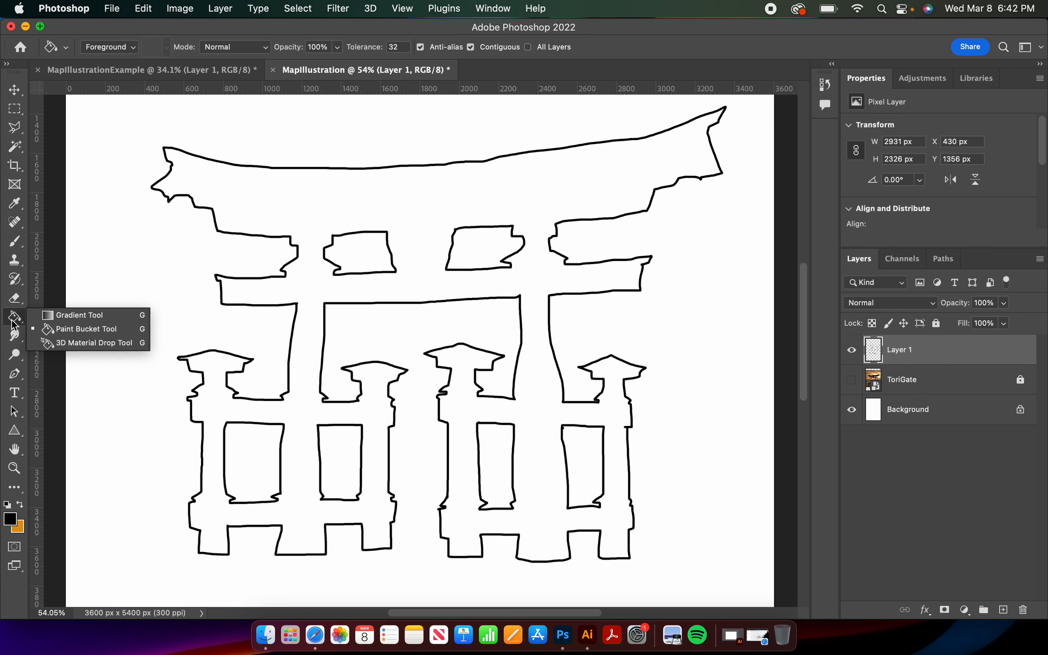
click(95, 333)
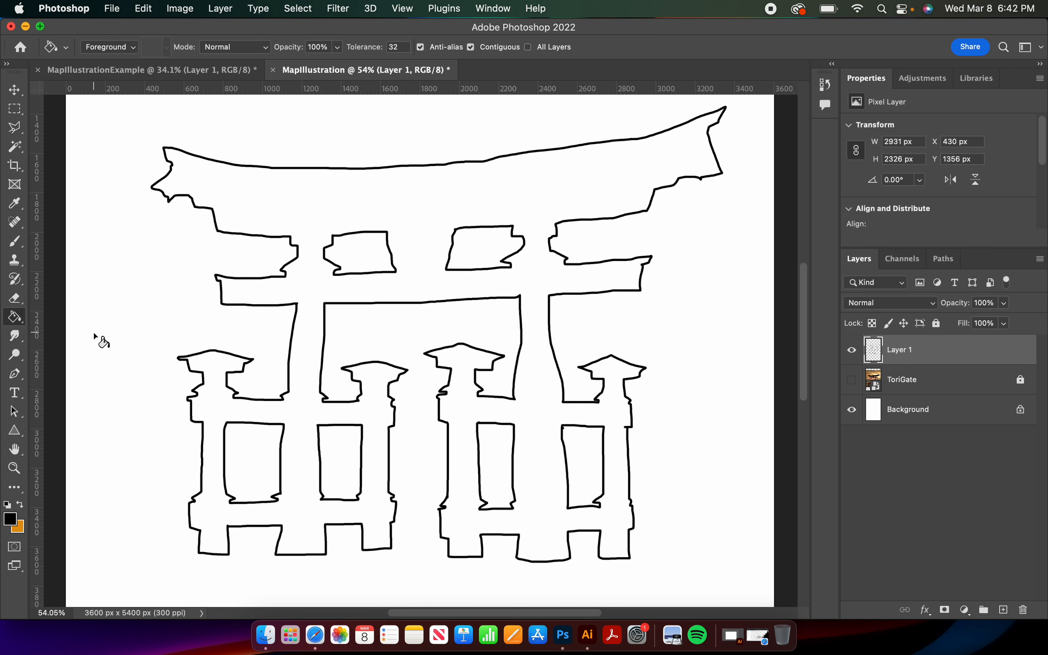
click(423, 225)
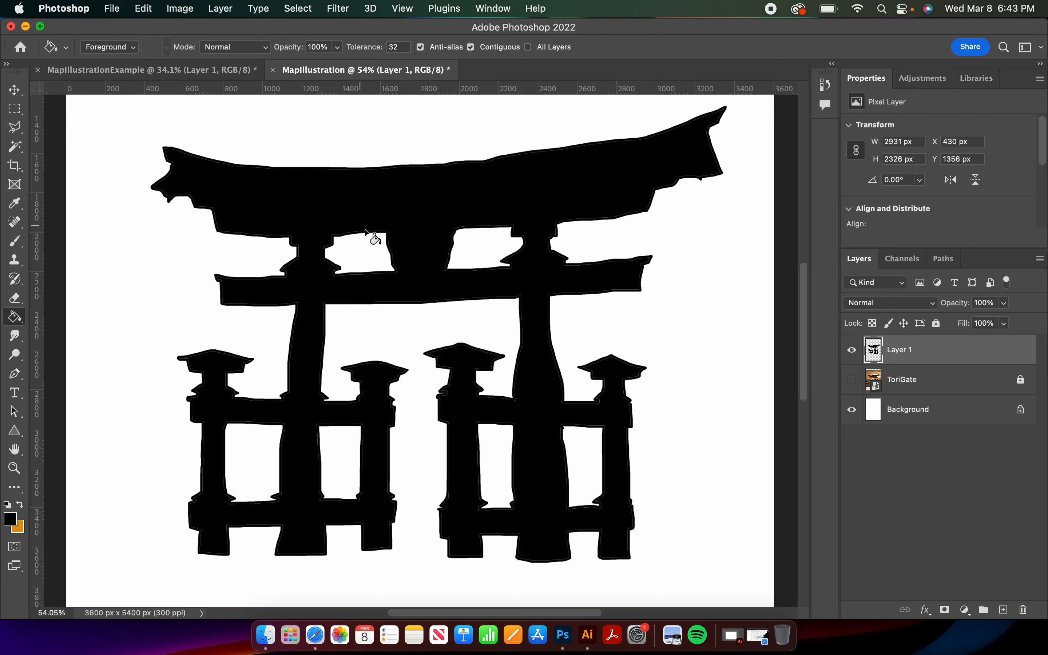
- Fill again inside the gate silhouette to remove the thin light line between the brushed outline and the black fill
scroll(367, 234, up, 6)
scroll(366, 234, up, 2)
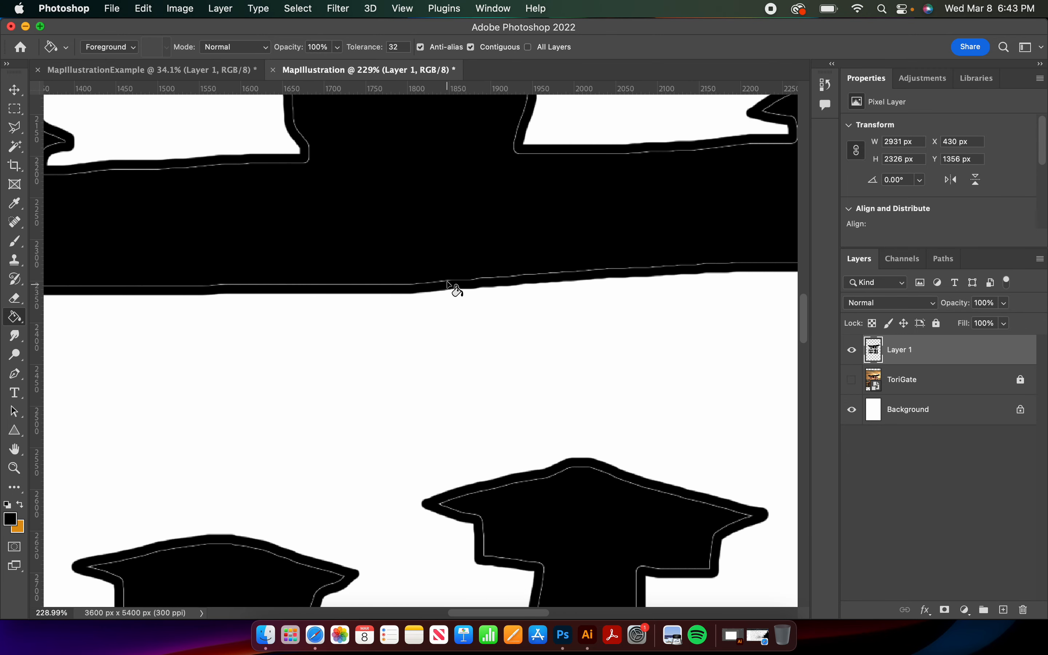
click(446, 234)
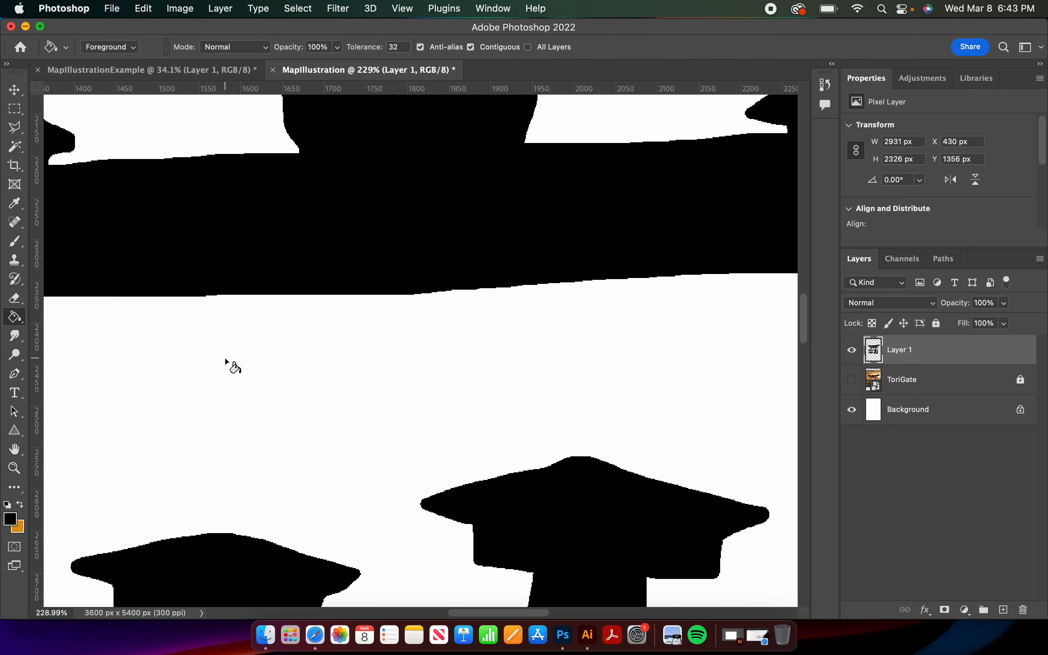
scroll(224, 357, down, 5)
scroll(224, 357, down, 10)
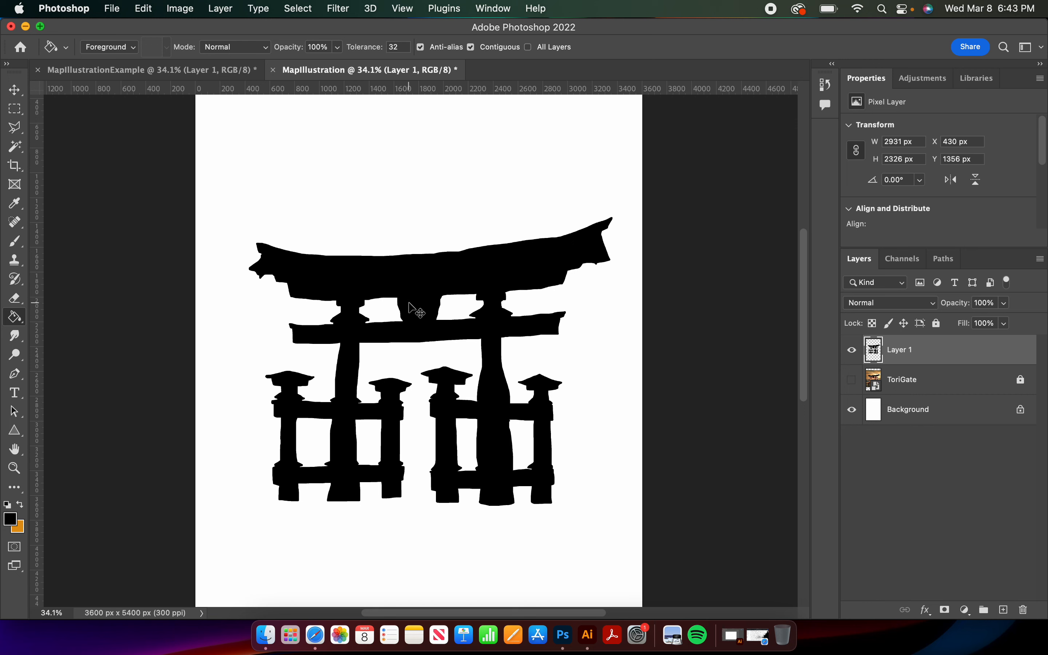
key(super+shift+5)
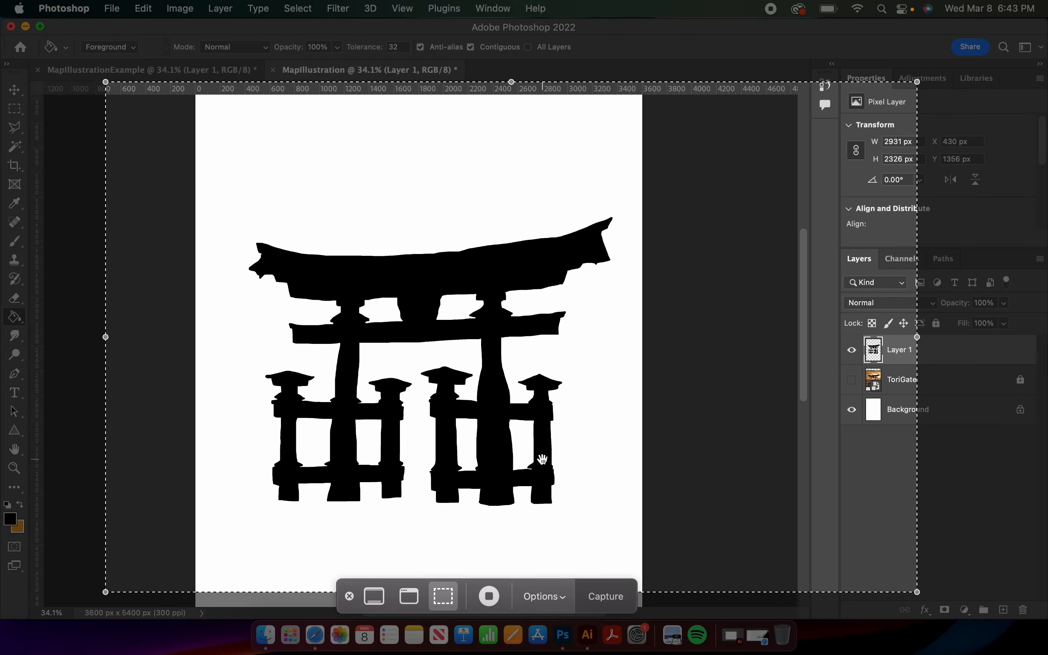